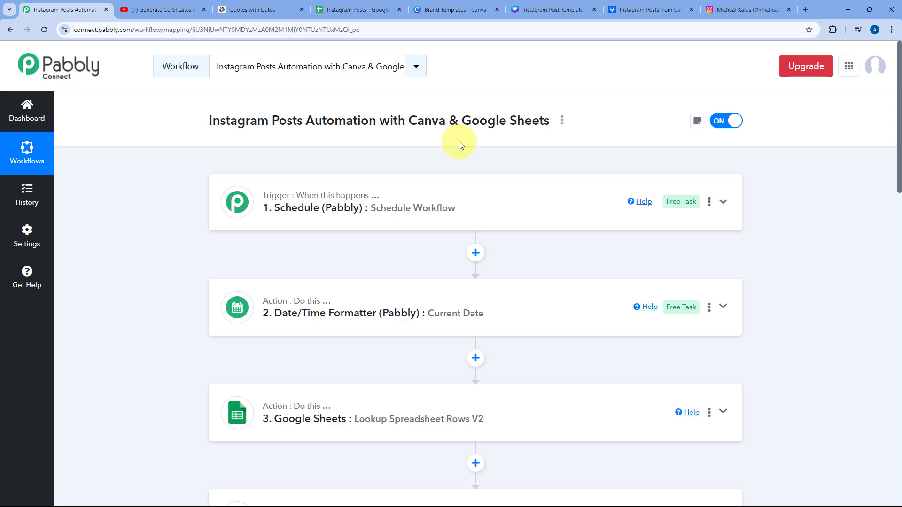
- Switch from the Pabbly workflow to the 'Quotes with Dates' ChatGPT conversation
left_click(297, 9)
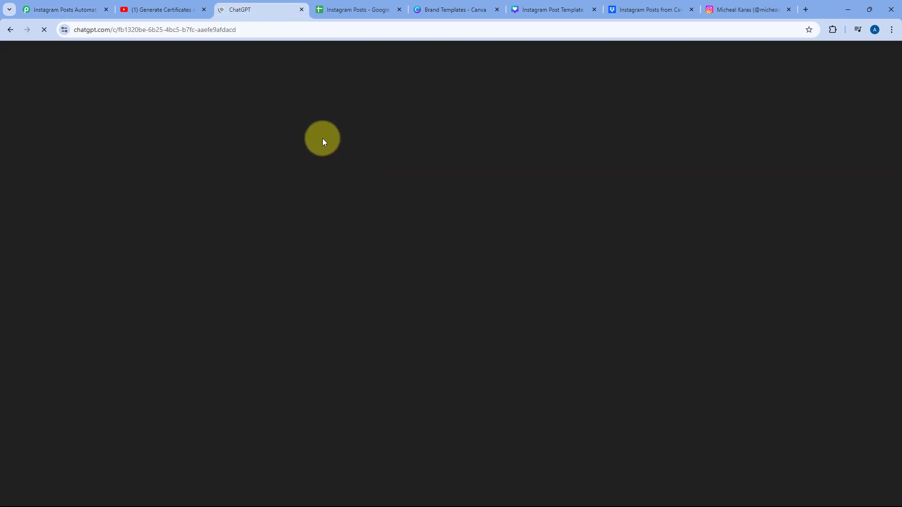
- Review the 100-quote ChatGPT table up to the prompt, then bring up the Instagram Posts spreadsheet
scroll(243, 170, "up", 8)
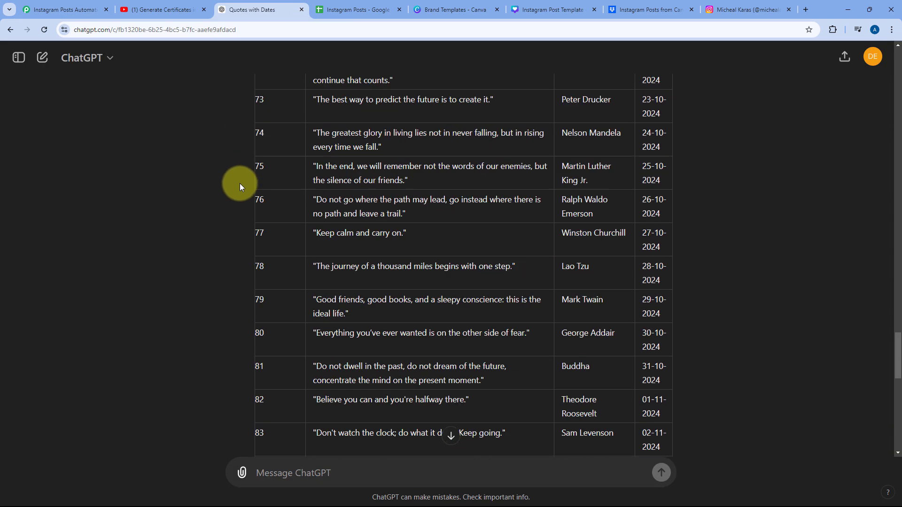
scroll(240, 187, "up", 20)
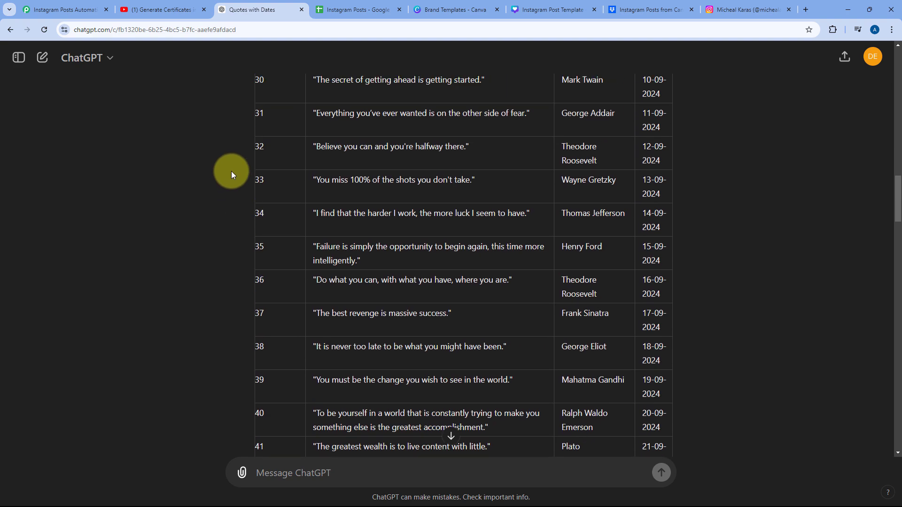
scroll(231, 175, "up", 20)
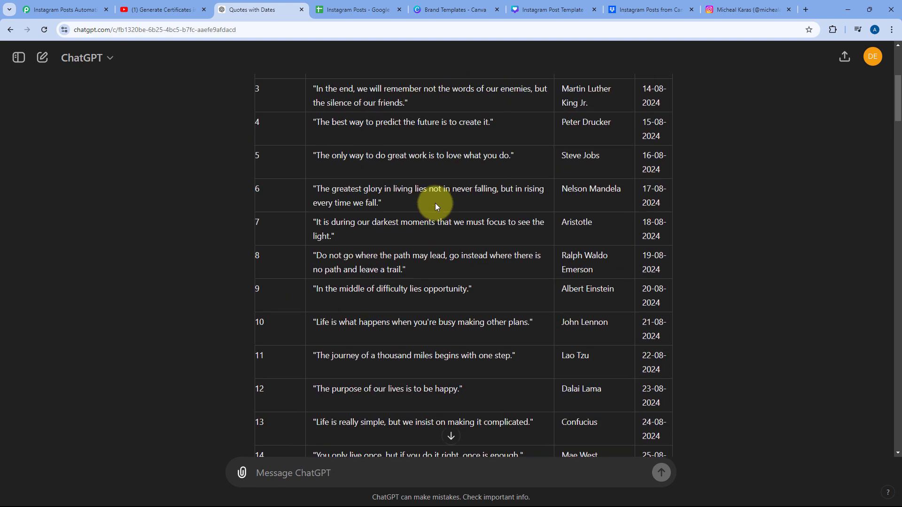
scroll(435, 206, "up", 5)
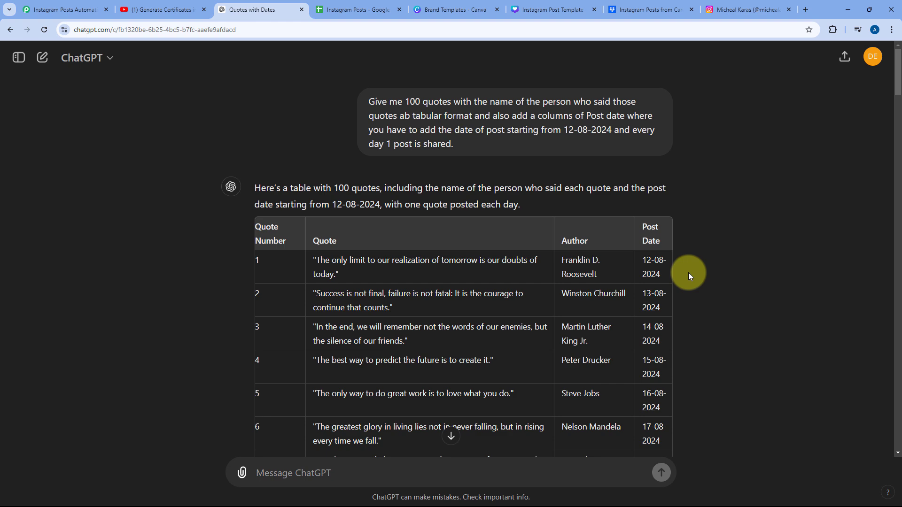
left_click(357, 9)
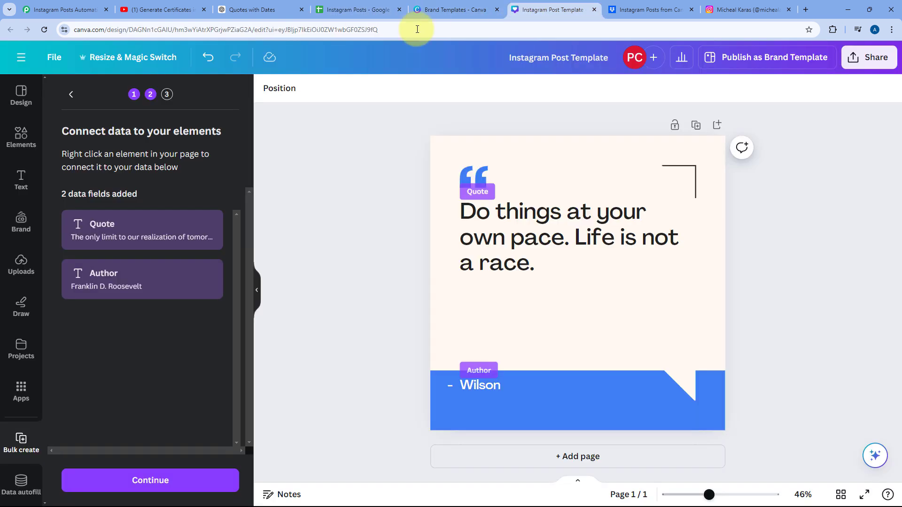
- Check the Canva template, Dropbox quote image and published Instagram post, then return to Pabbly
left_click(528, 9)
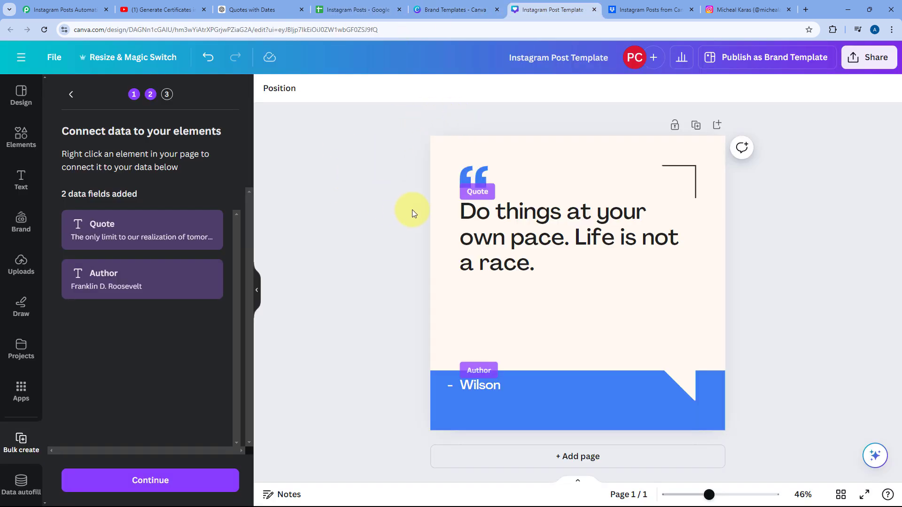
left_click(634, 10)
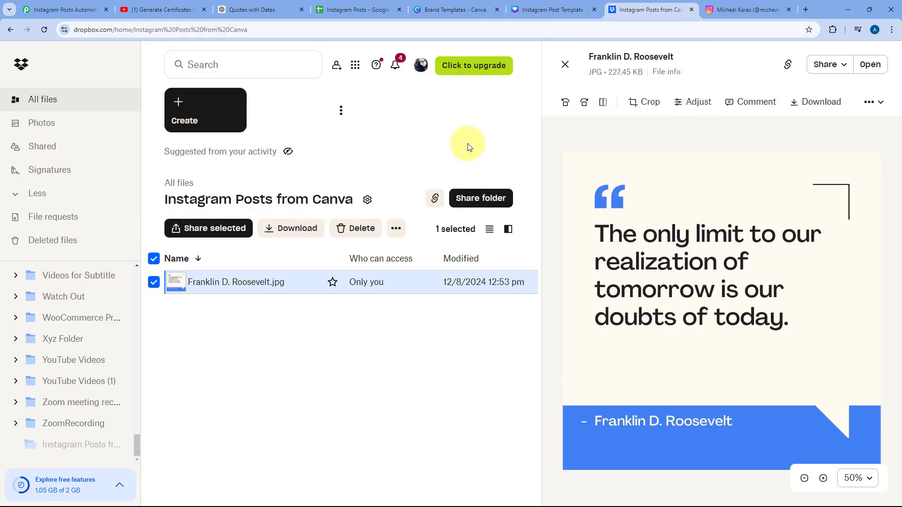
left_click(741, 10)
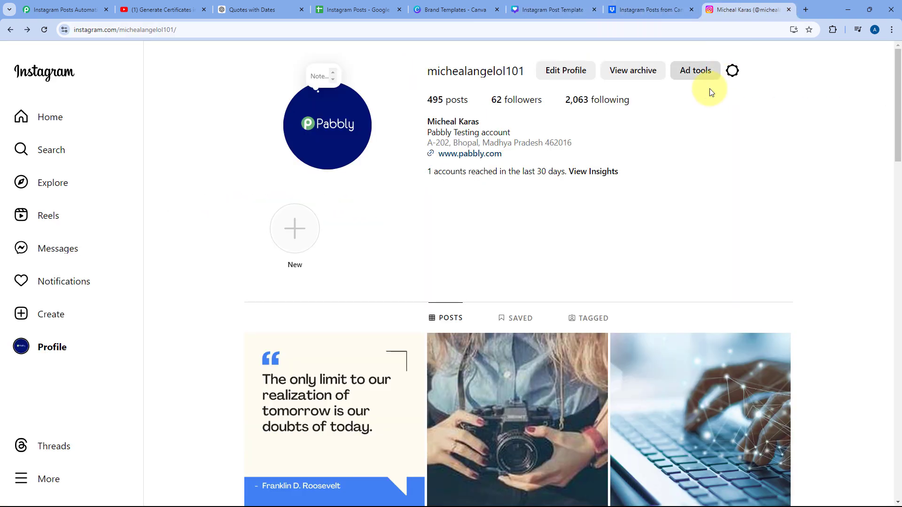
left_click(84, 6)
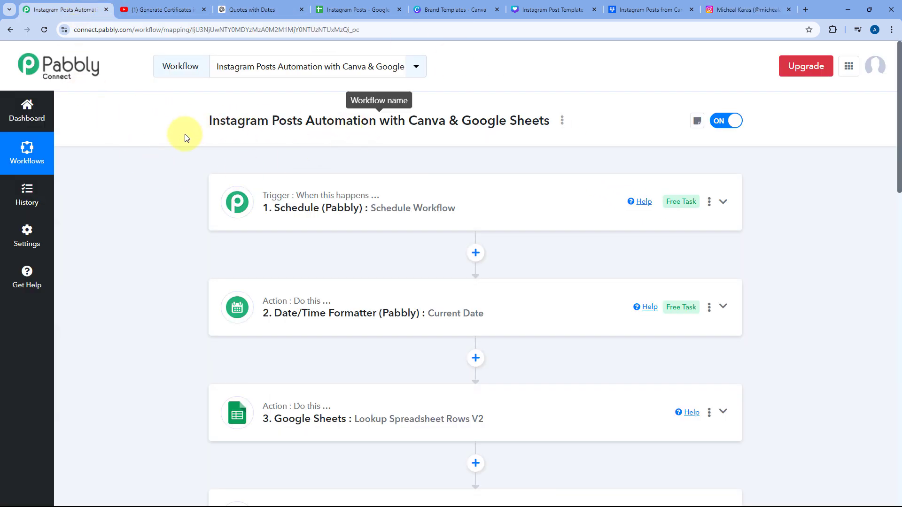
- Open the certificate tutorial's Workflow Link on YouTube, then close that page and the YouTube tab
scroll(162, 205, "down", 3)
scroll(162, 204, "up", 3)
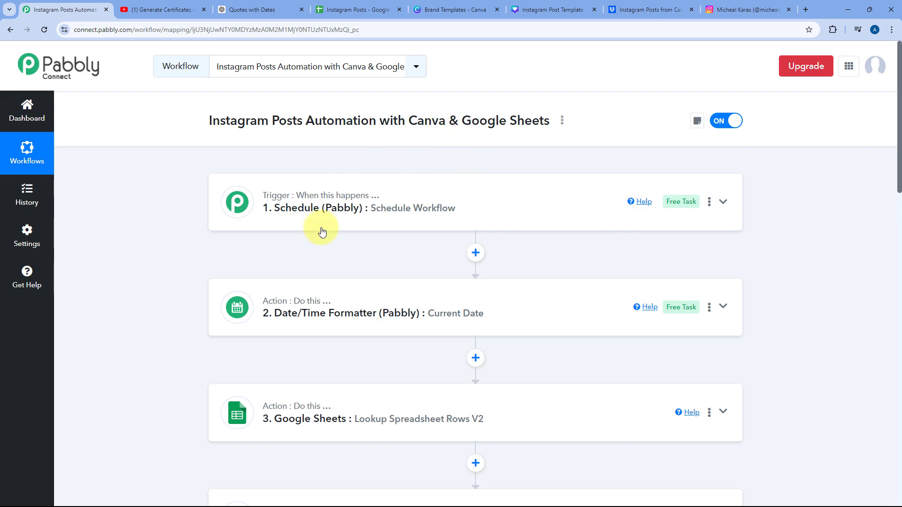
left_click(172, 7)
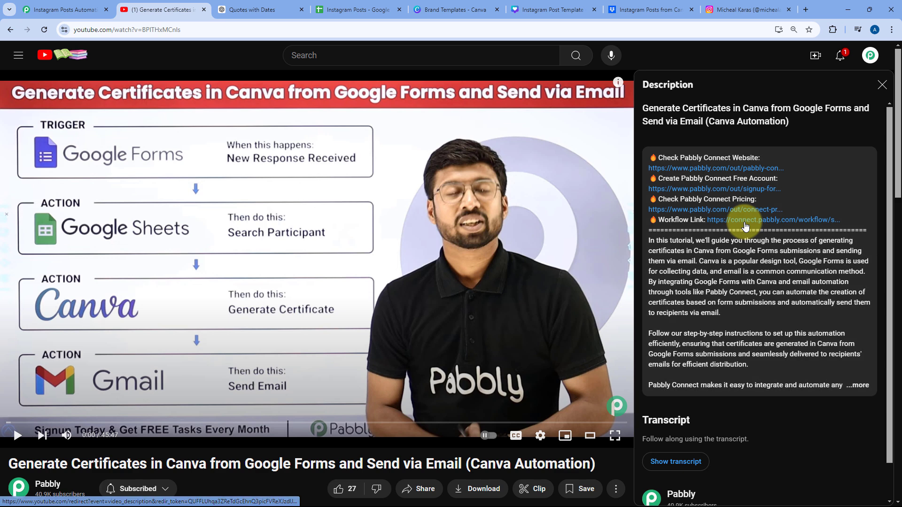
left_click(748, 221)
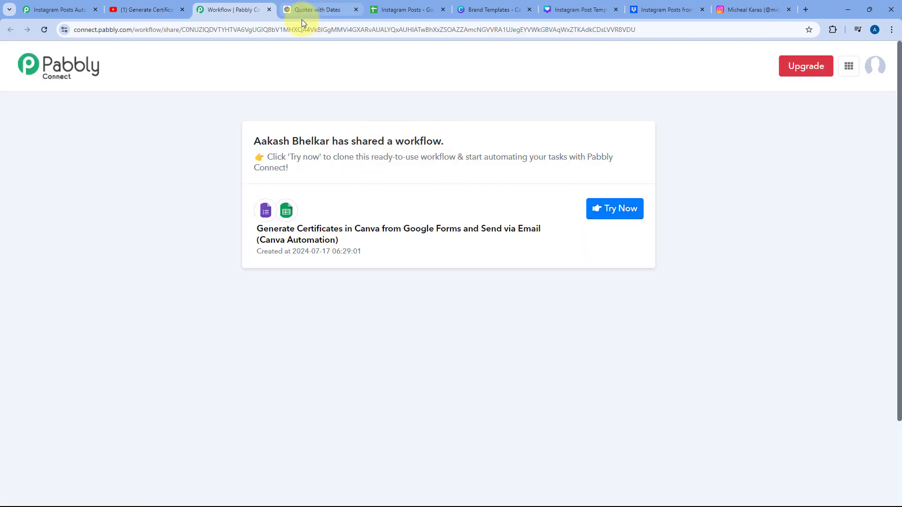
left_click(270, 10)
left_click(182, 9)
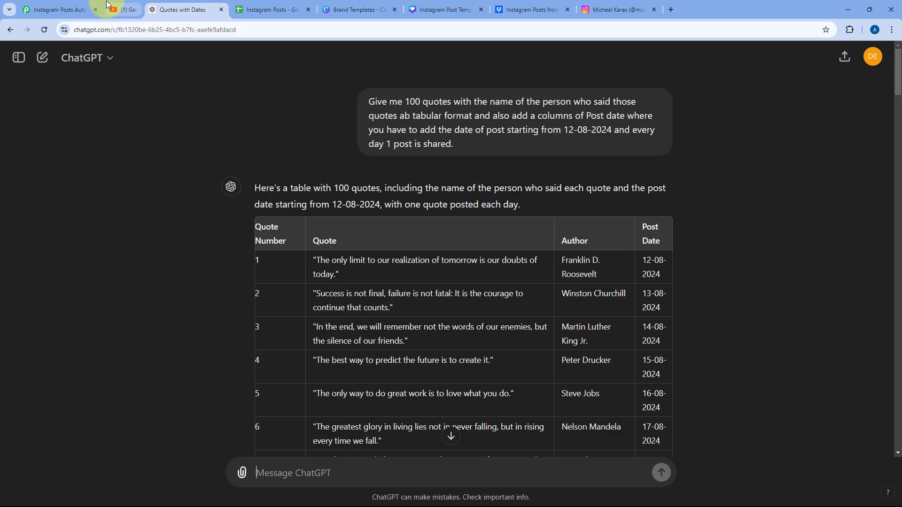
left_click(70, 6)
scroll(262, 135, "down", 6)
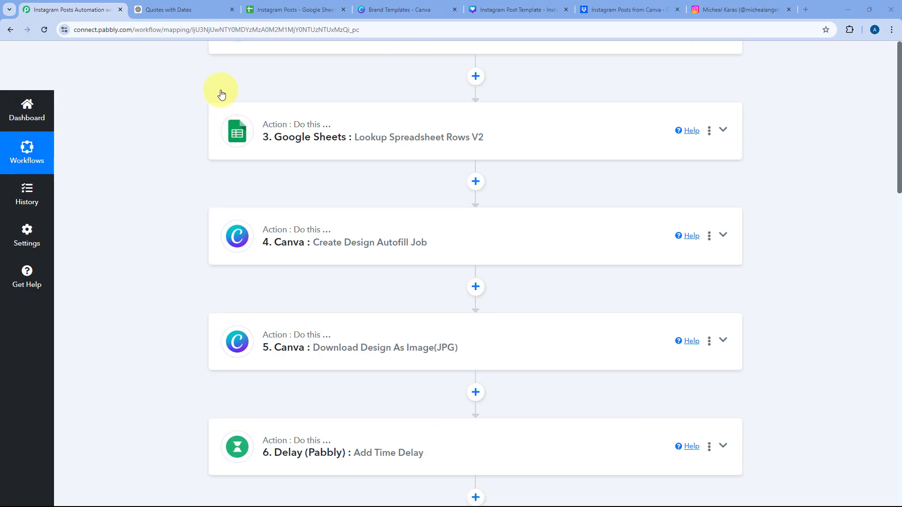
scroll(263, 178, "down", 10)
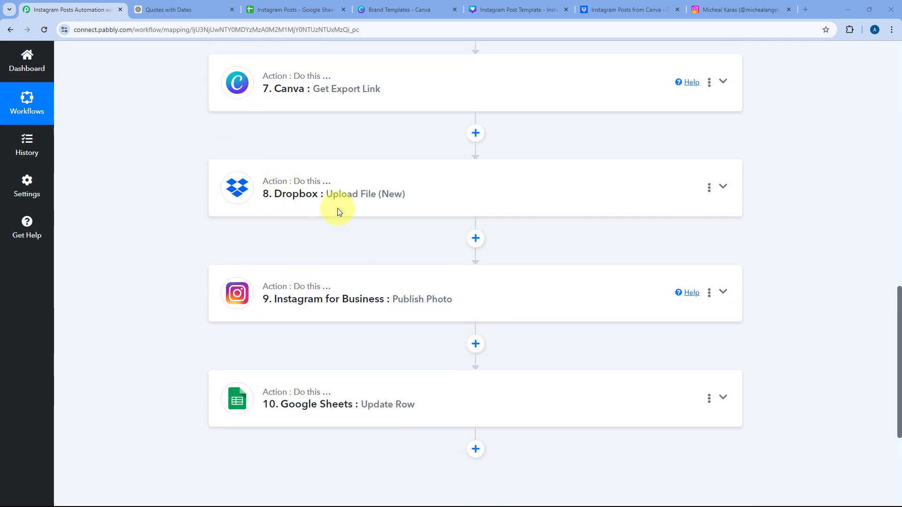
scroll(202, 139, "up", 11)
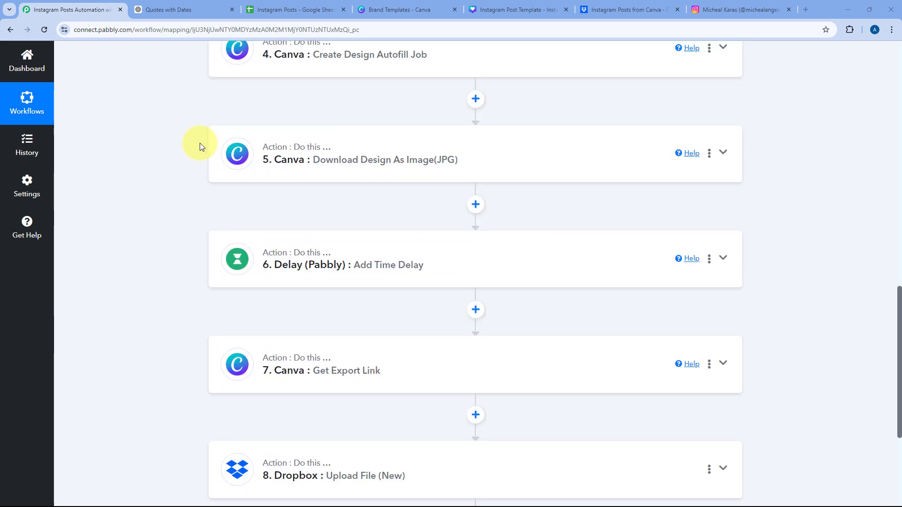
scroll(200, 143, "up", 5)
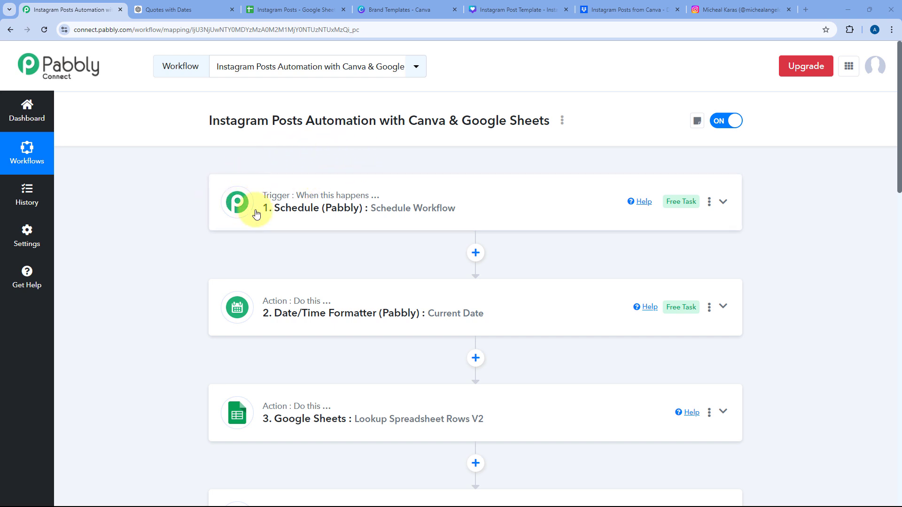
scroll(207, 144, "down", 3)
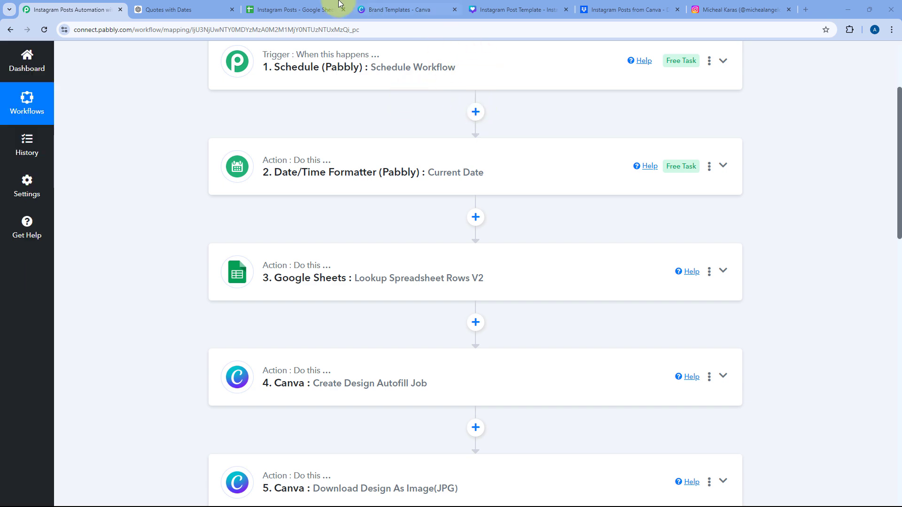
left_click(317, 8)
left_click(125, 178)
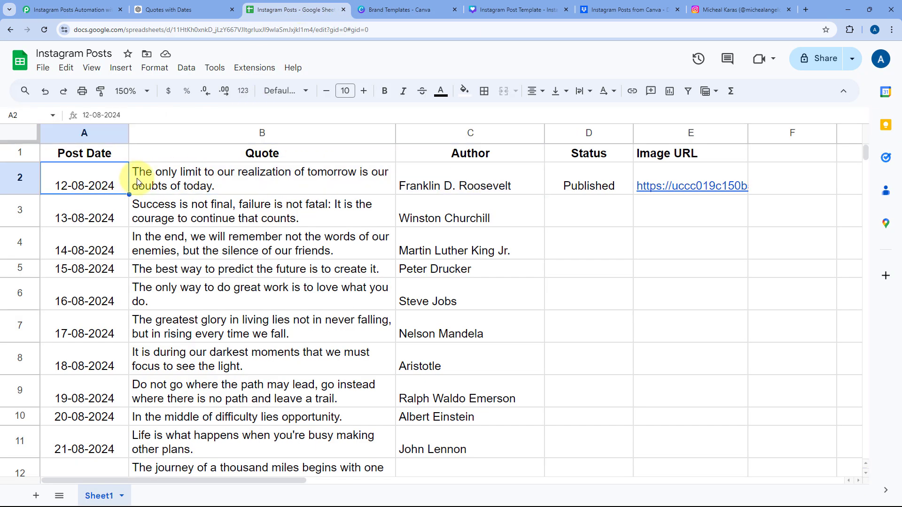
left_click(66, 9)
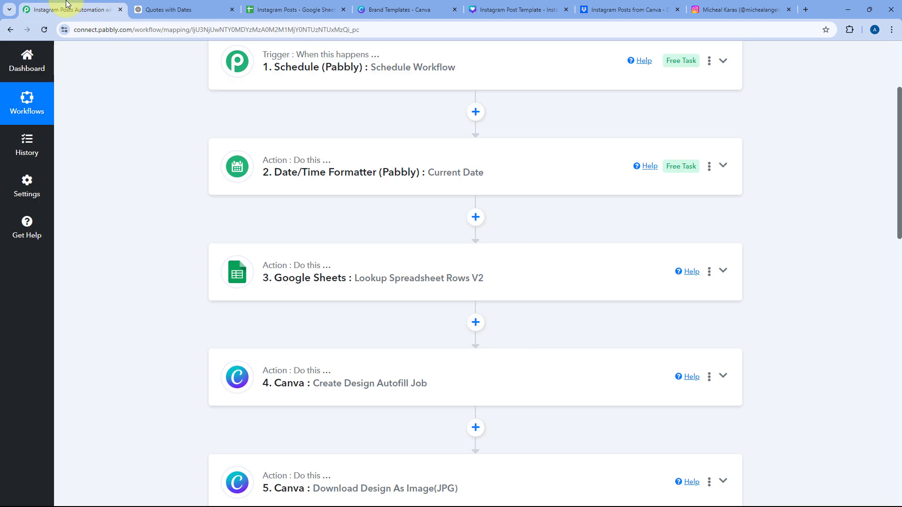
left_click(493, 64)
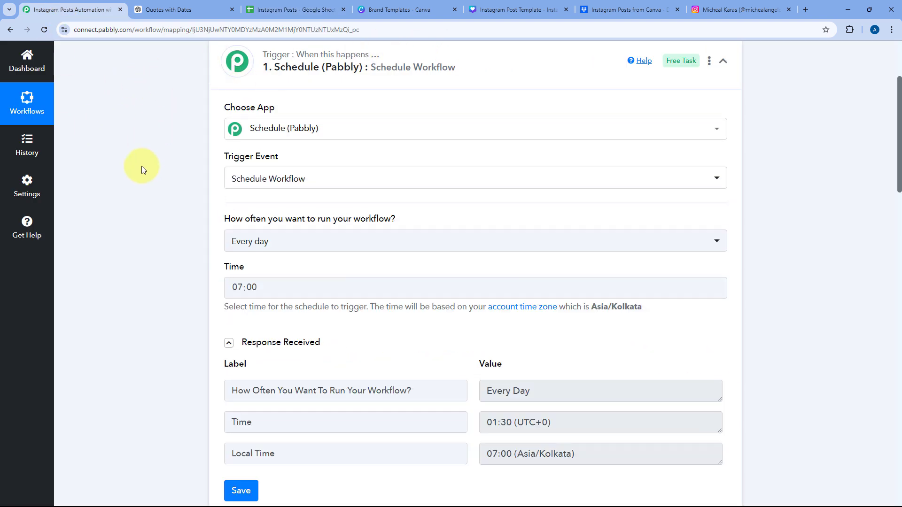
scroll(152, 157, "down", 2)
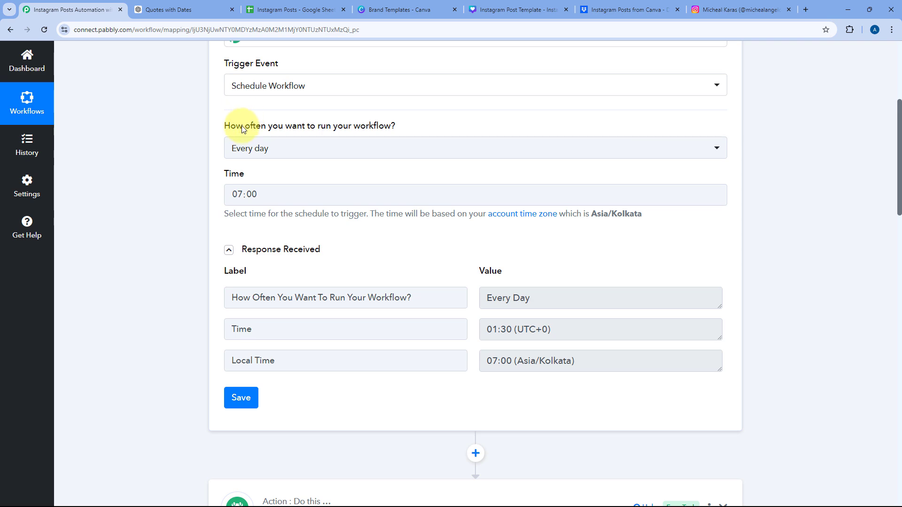
left_click(247, 151)
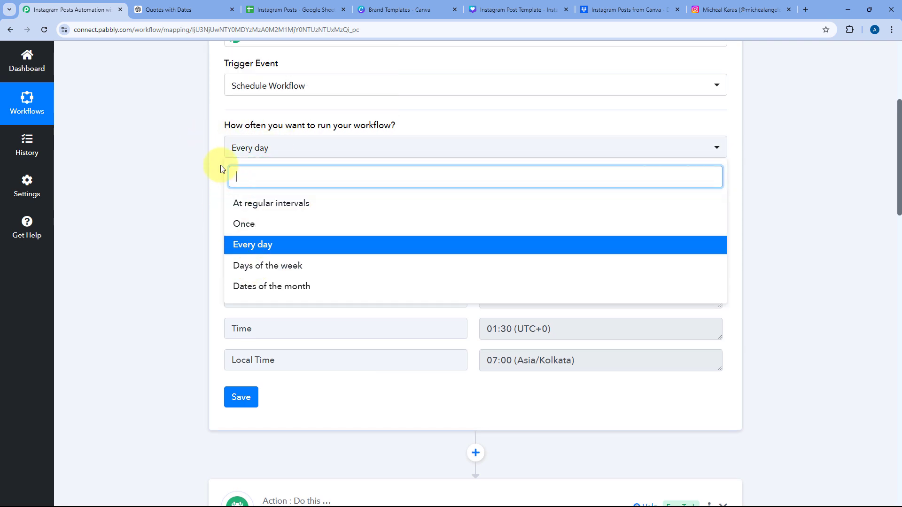
left_click(221, 165)
scroll(303, 174, "up", 4)
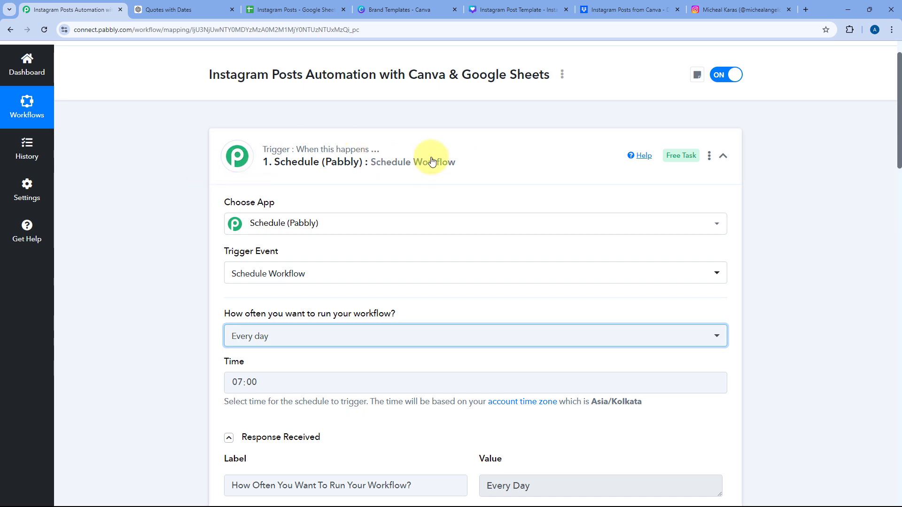
left_click(475, 146)
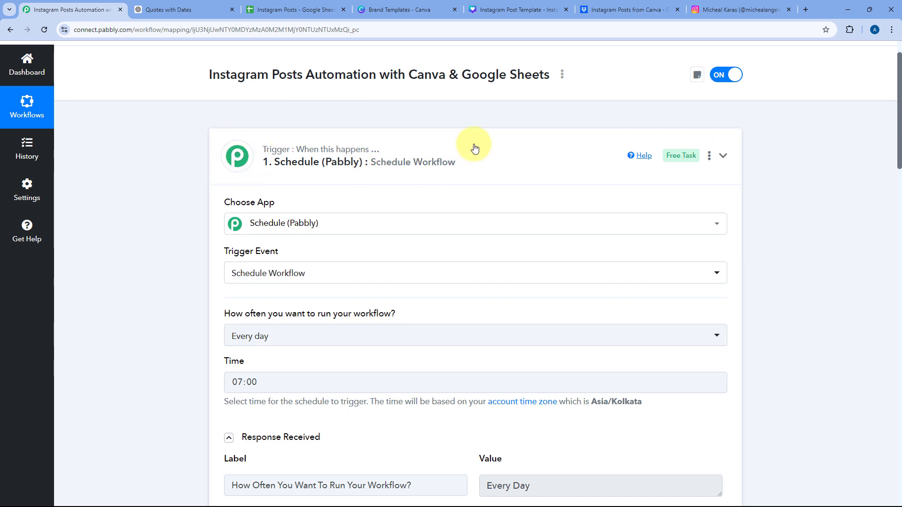
scroll(215, 155, "down", 2)
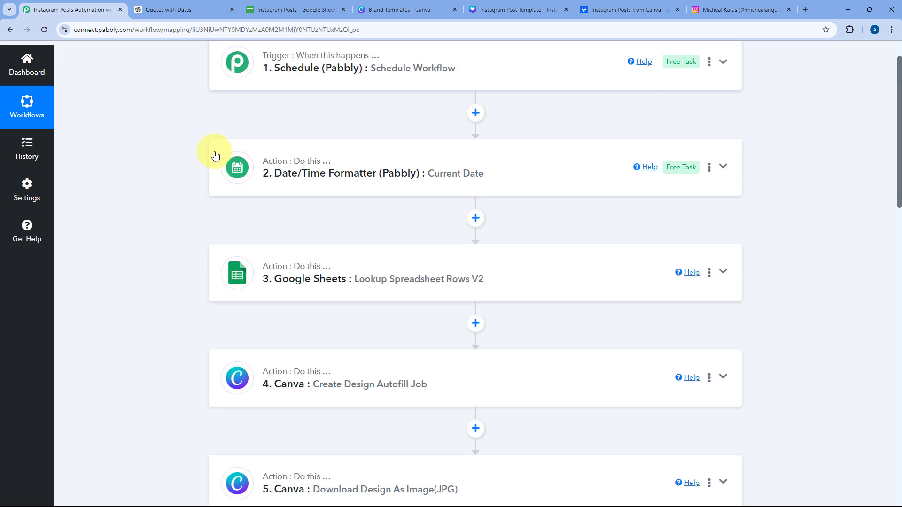
- Test the Date/Time Formatter step and view its currentDate result, 12-08-2024
left_click(474, 163)
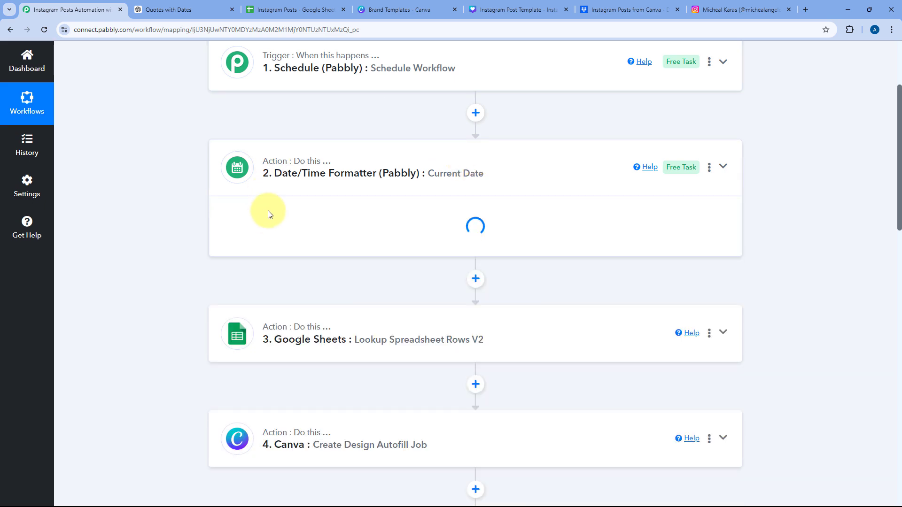
scroll(176, 141, "down", 3)
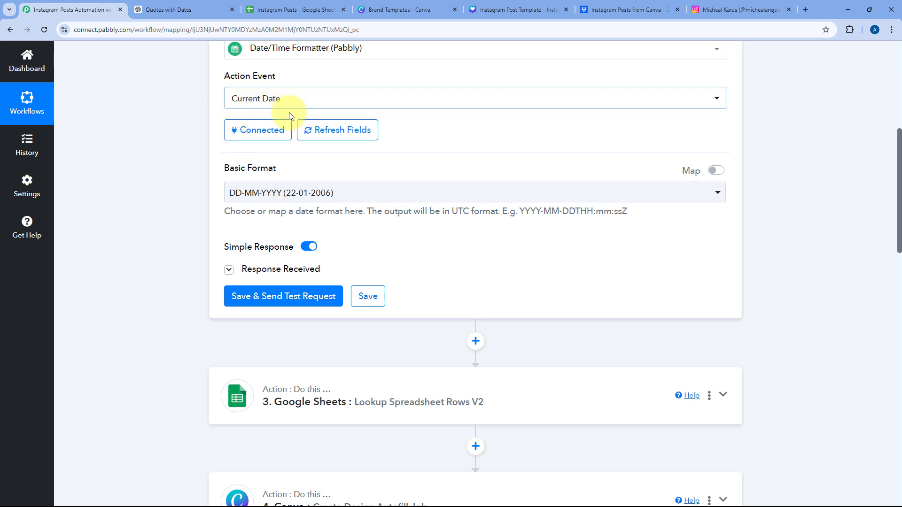
scroll(227, 224, "down", 1)
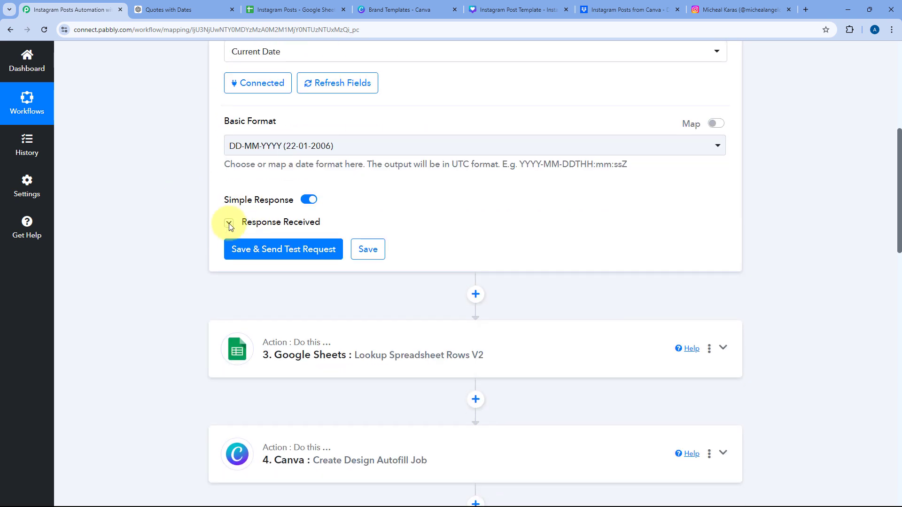
left_click(335, 247)
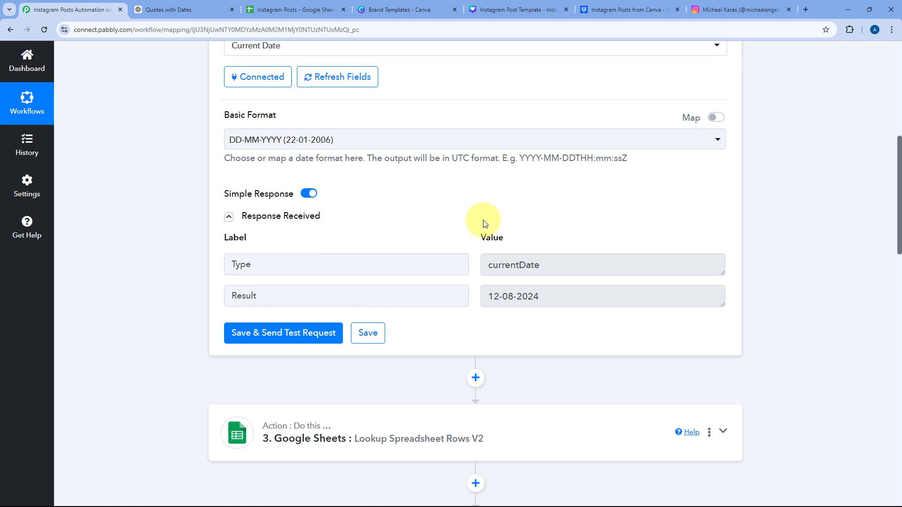
scroll(489, 214, "down", 2)
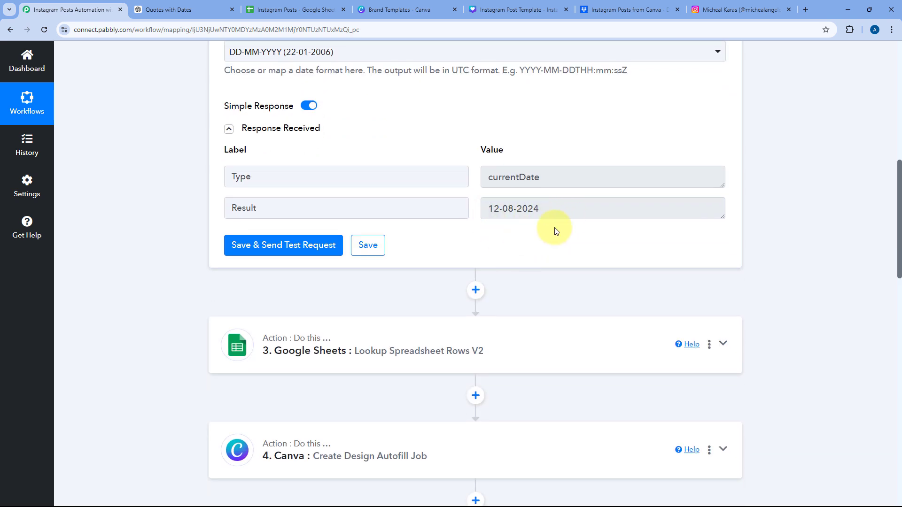
scroll(540, 190, "down", 2)
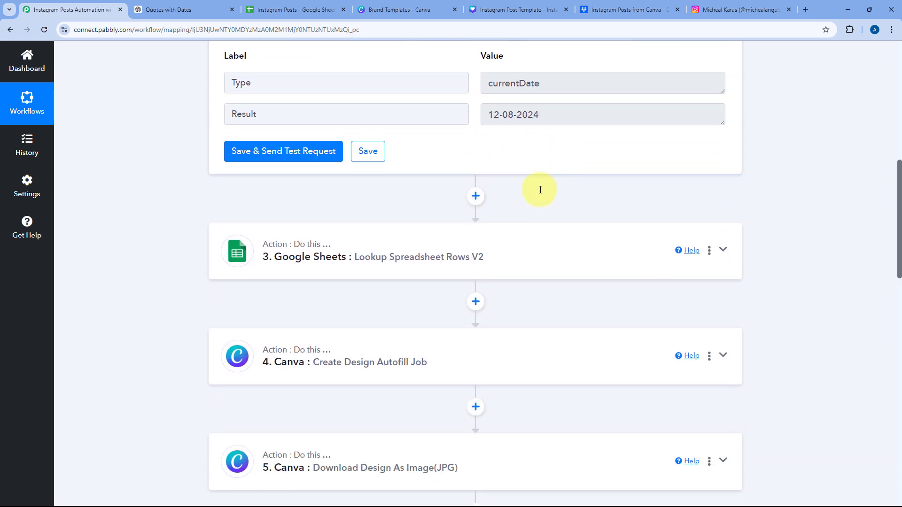
left_click(427, 248)
- Review the lookup step searching column A of Sheet1, comparing with row 2's quote and author
scroll(392, 258, "down", 8)
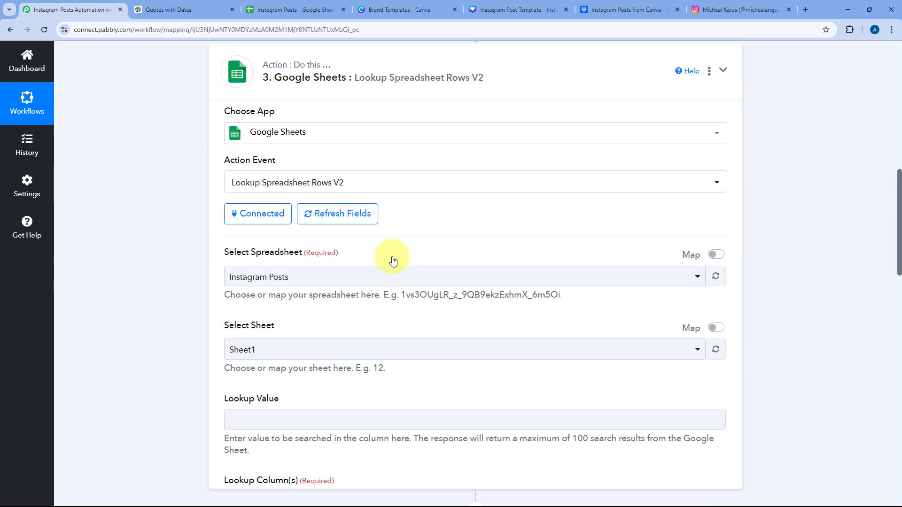
scroll(188, 158, "up", 6)
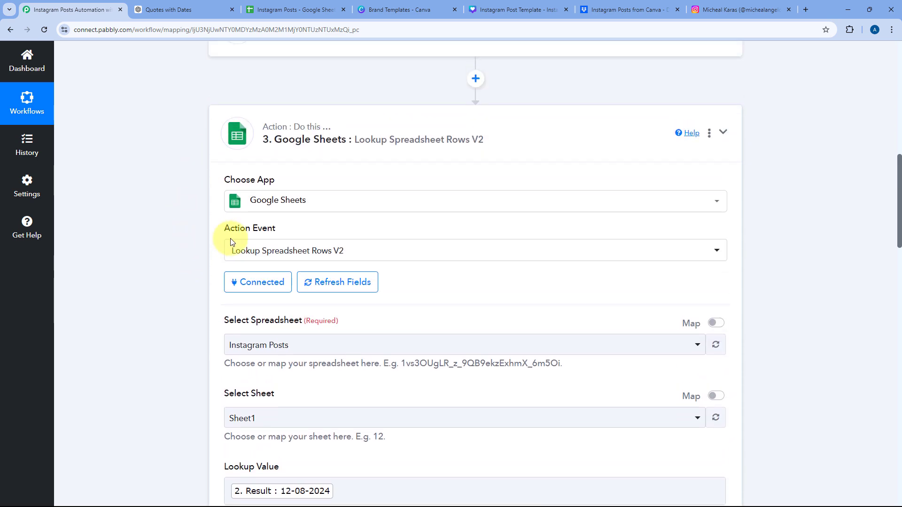
scroll(428, 277, "down", 2)
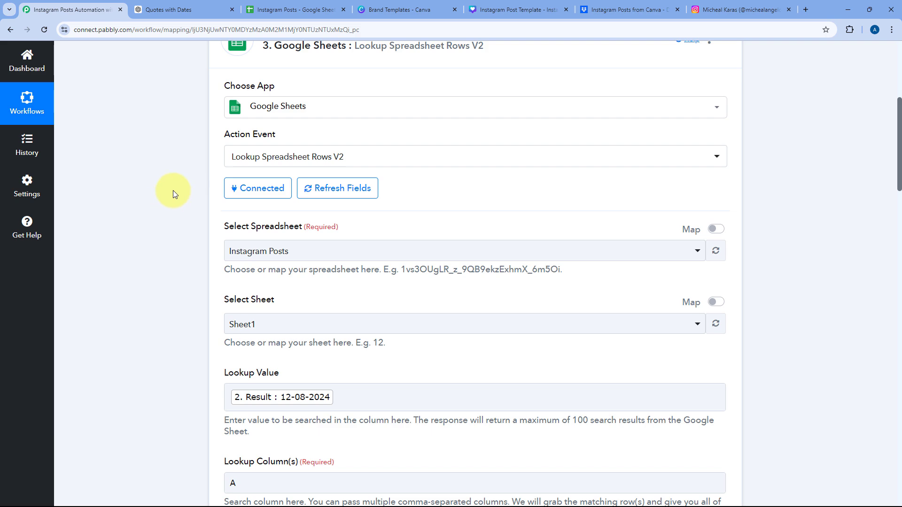
scroll(201, 163, "down", 2)
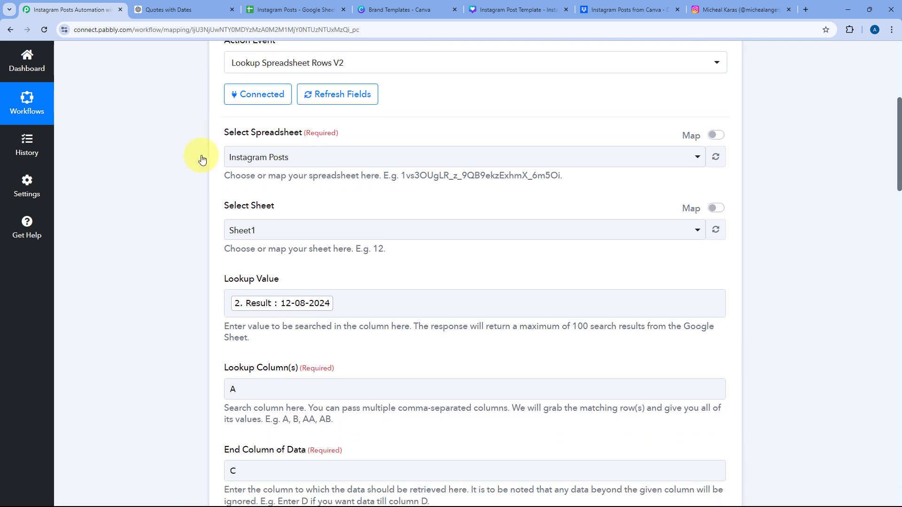
left_click(292, 9)
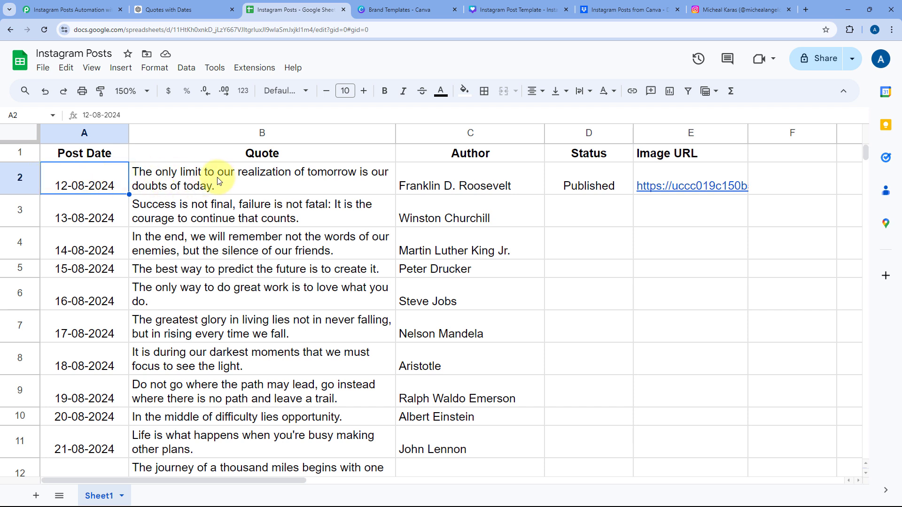
left_click(184, 181)
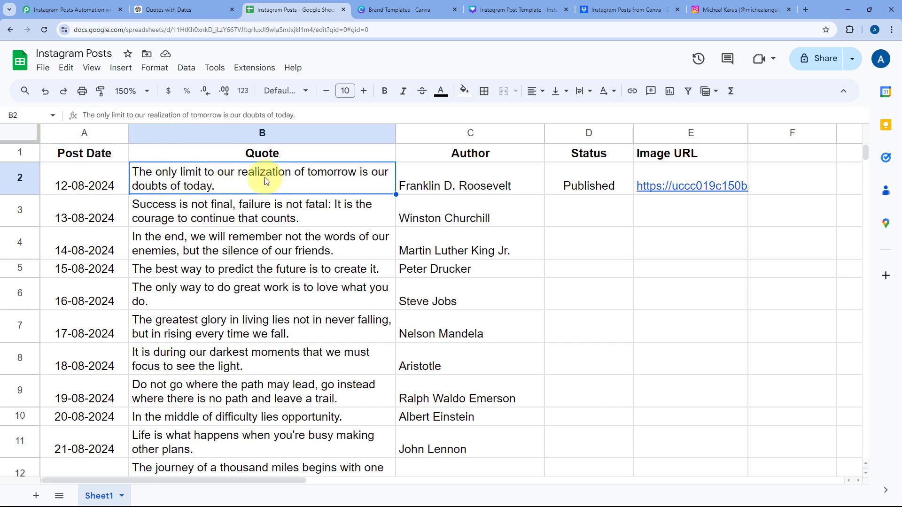
left_click(463, 181)
left_click(66, 6)
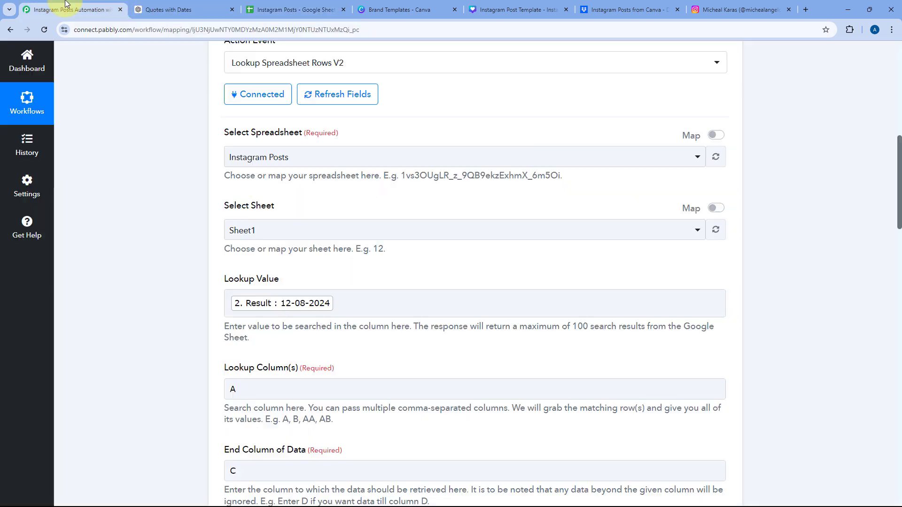
scroll(174, 163, "down", 9)
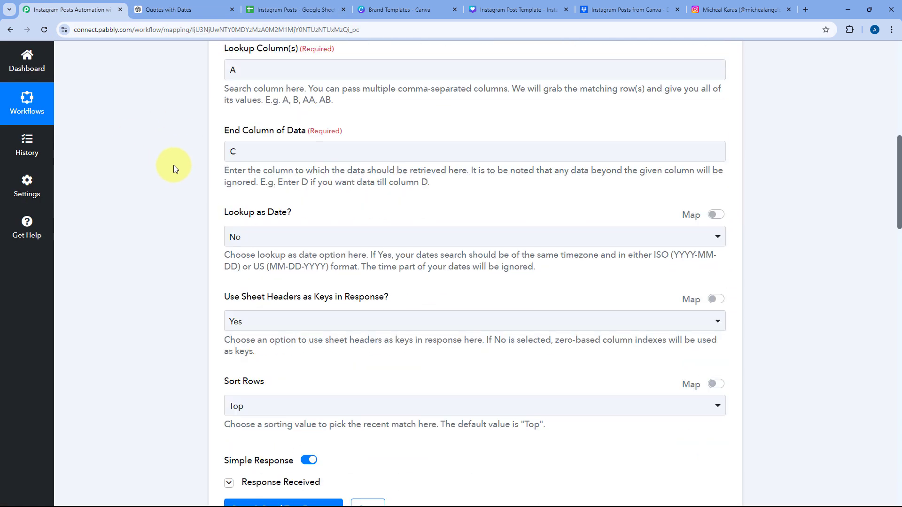
scroll(177, 163, "down", 3)
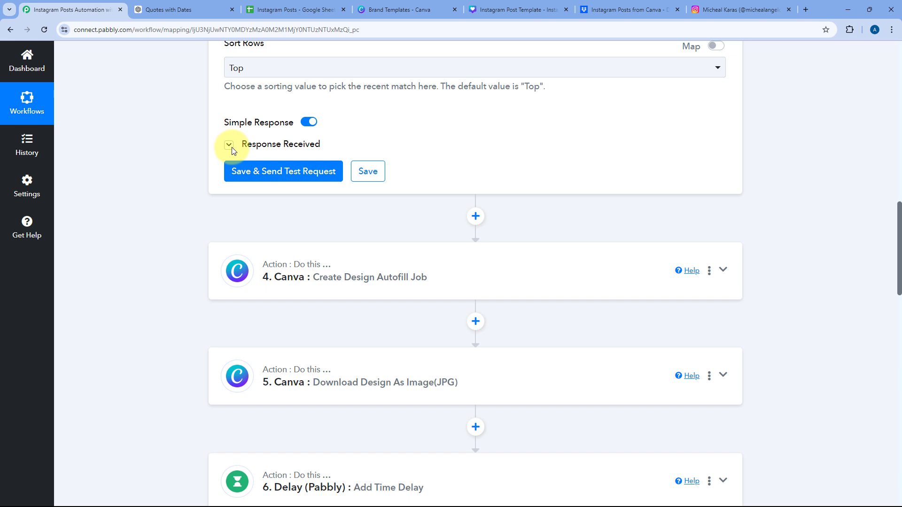
- Show the lookup response for row 2 (12-08-2024) and compare it with the sheet and Canva template
left_click(228, 144)
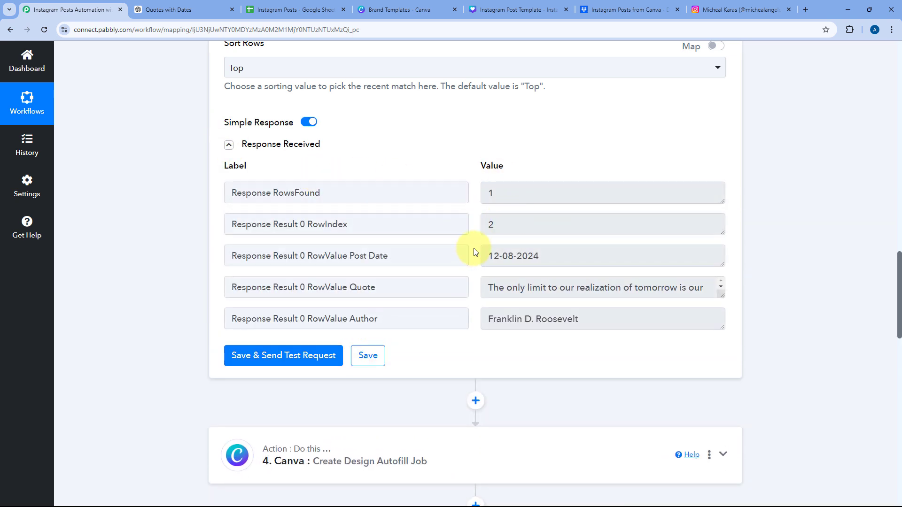
left_click(316, 6)
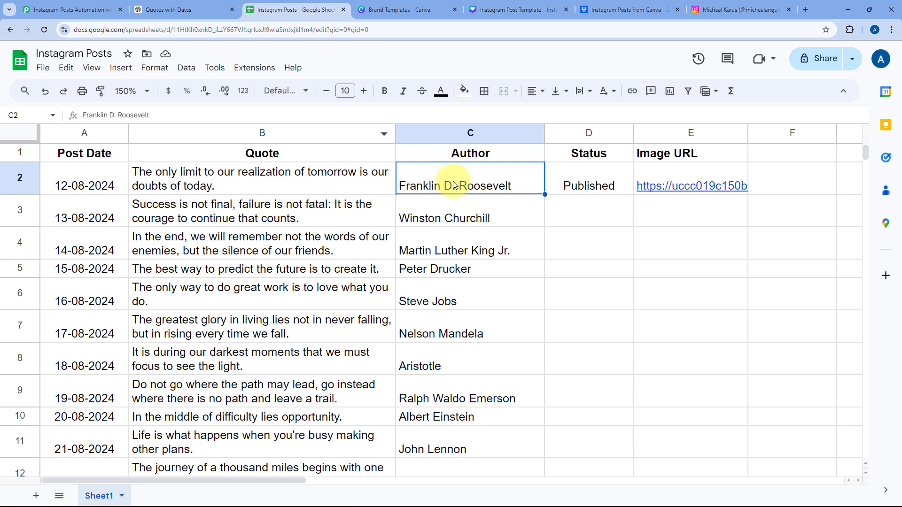
left_click(494, 7)
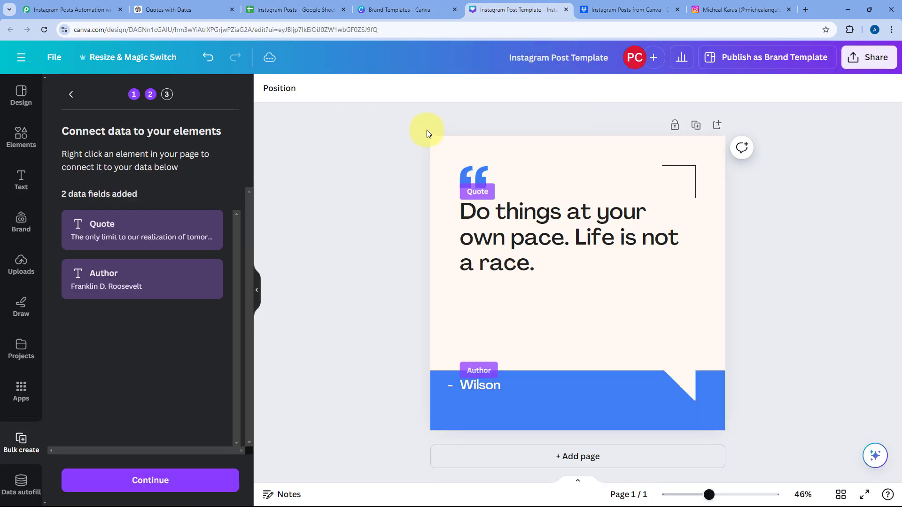
left_click(70, 10)
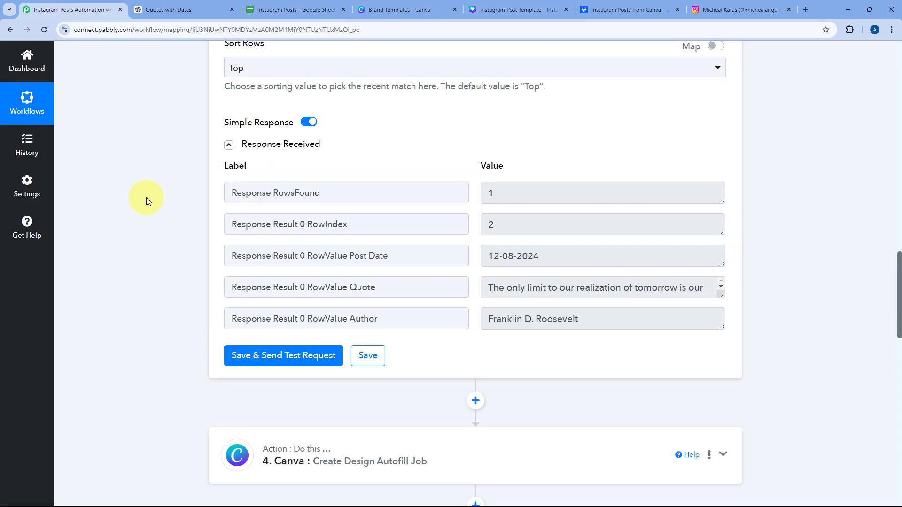
scroll(148, 194, "down", 4)
scroll(152, 191, "down", 3)
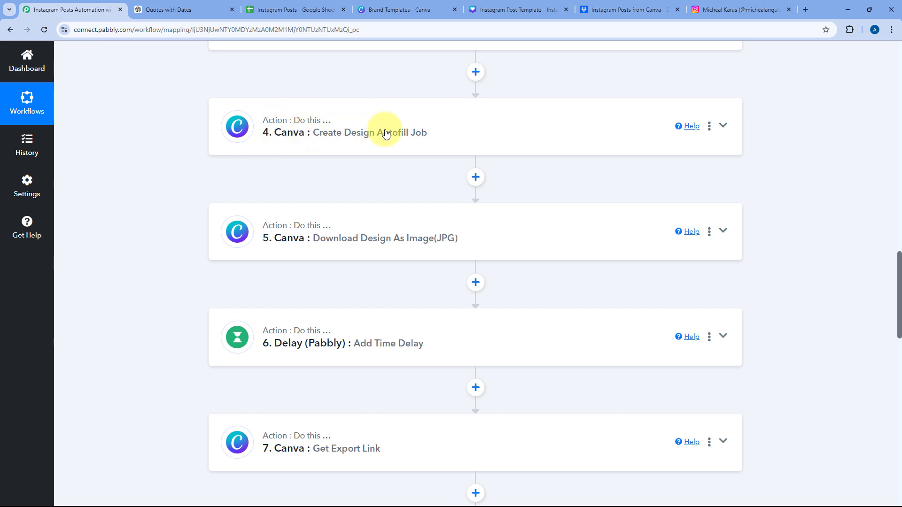
- Open the Canva Create Design Autofill Job step and review its Brand Template ID, Title and Key fields
left_click(437, 121)
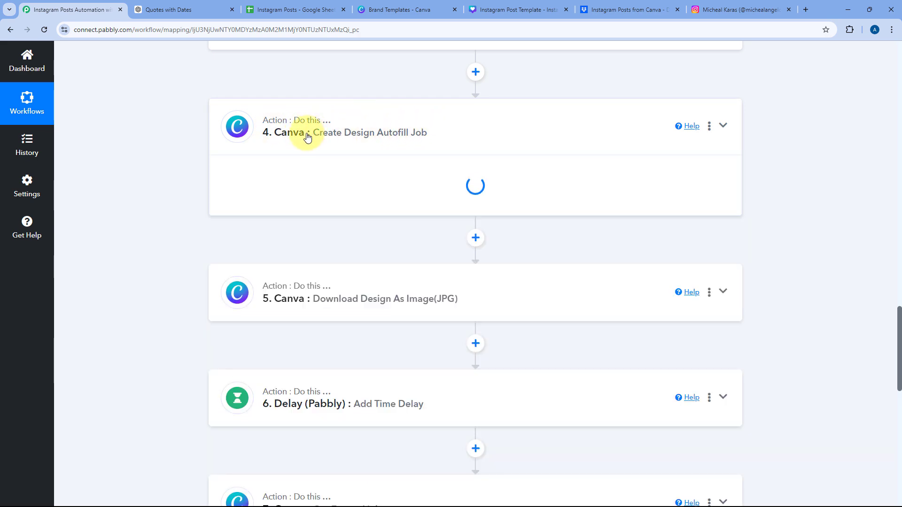
scroll(379, 143, "down", 8)
scroll(185, 162, "up", 12)
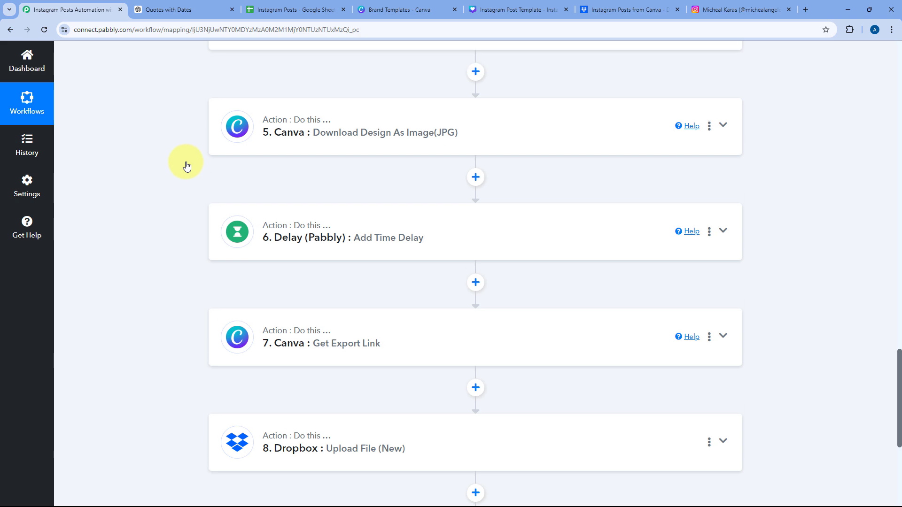
scroll(185, 163, "up", 9)
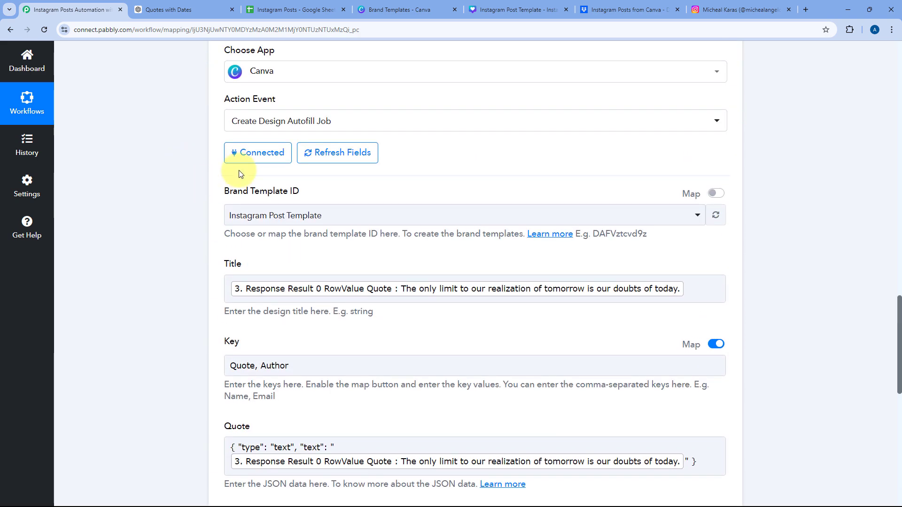
scroll(168, 153, "down", 3)
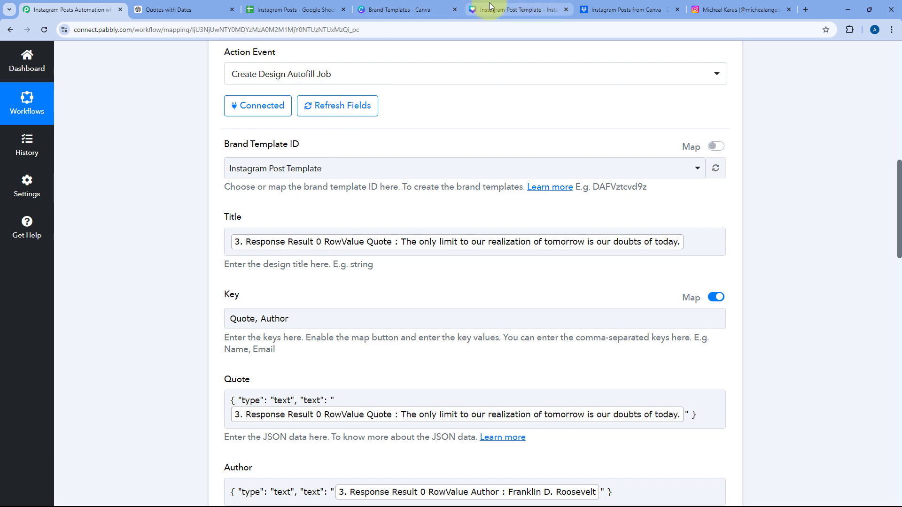
- Compare the Instagram Post Template and Canva brand template list, then open the brand template dropdown
left_click(503, 6)
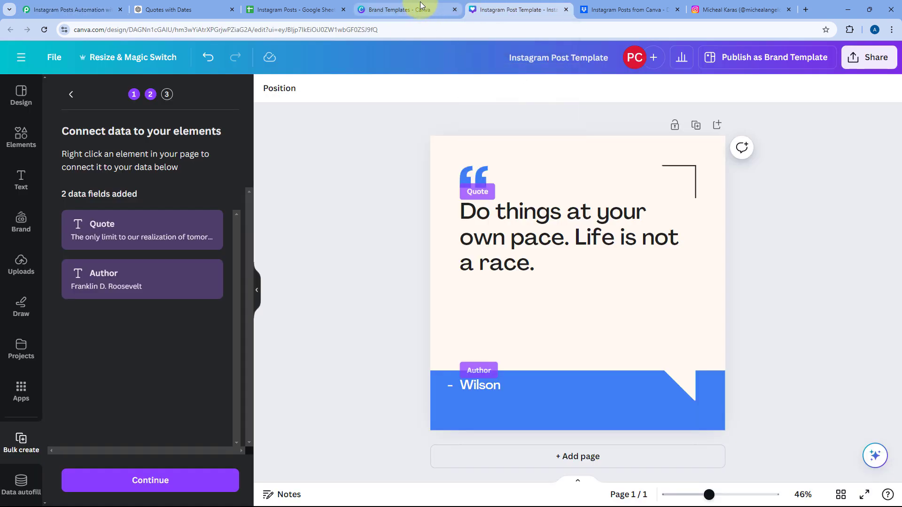
left_click(399, 9)
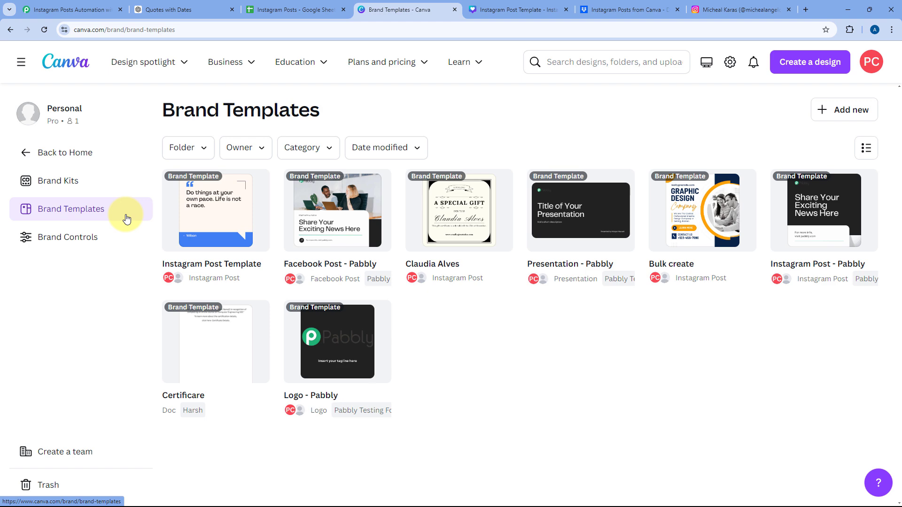
left_click(525, 7)
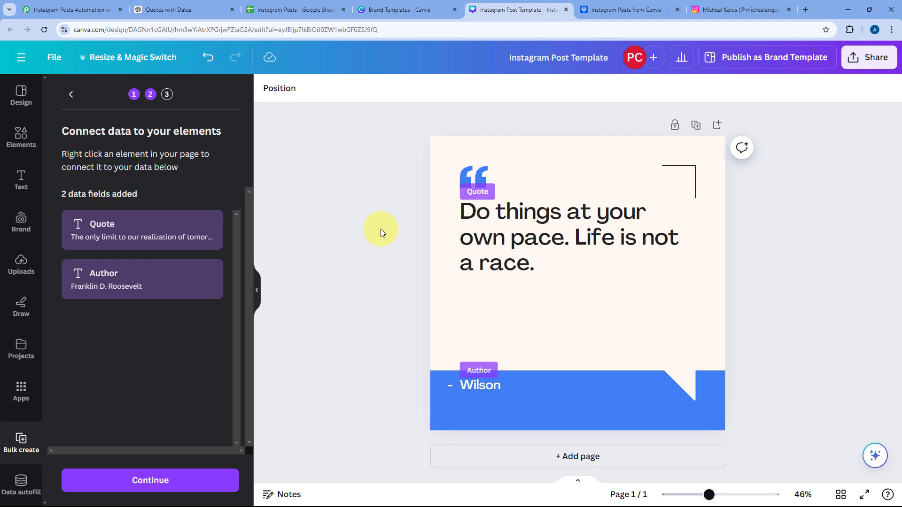
left_click(66, 9)
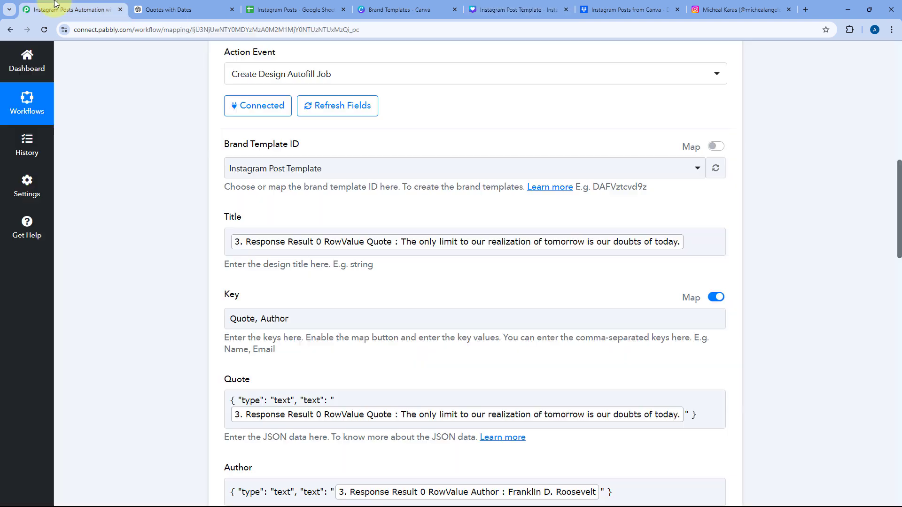
left_click(498, 9)
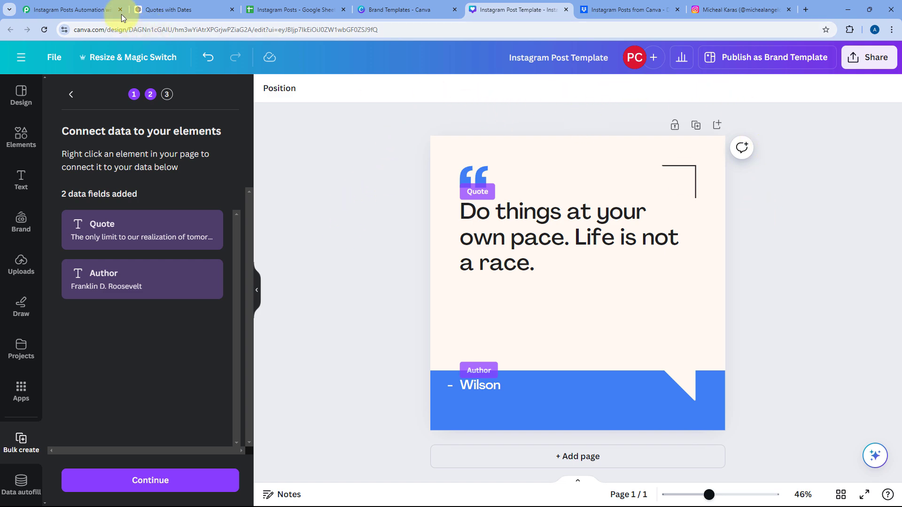
left_click(70, 10)
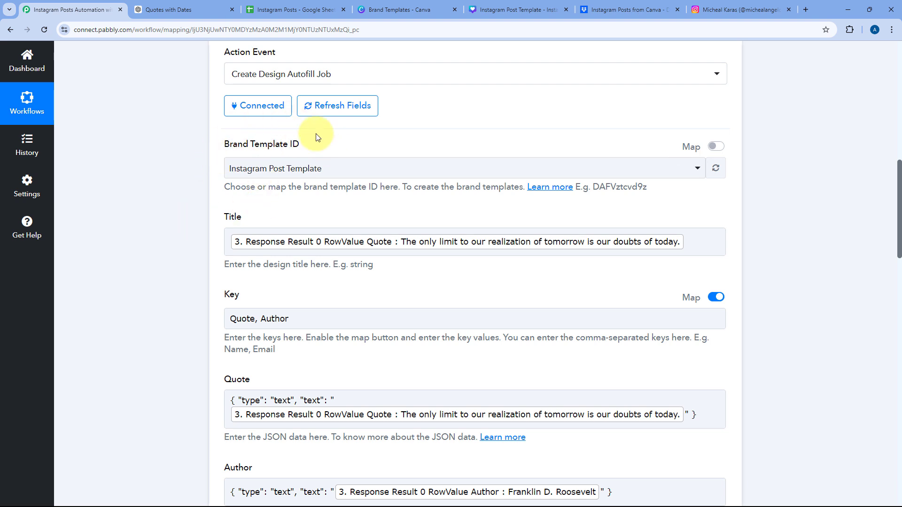
left_click(322, 173)
left_click(346, 140)
scroll(347, 139, "down", 2)
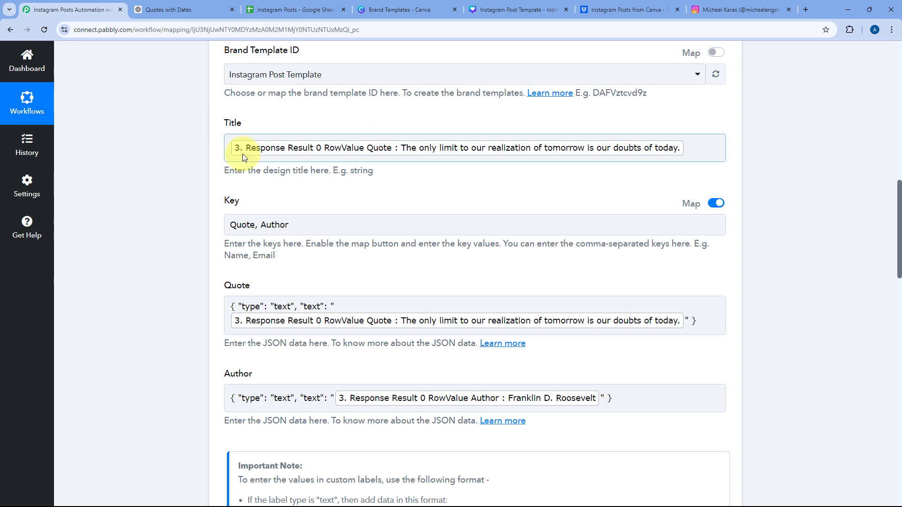
left_click(277, 9)
left_click(61, 12)
scroll(150, 123, "up", 7)
scroll(240, 258, "down", 5)
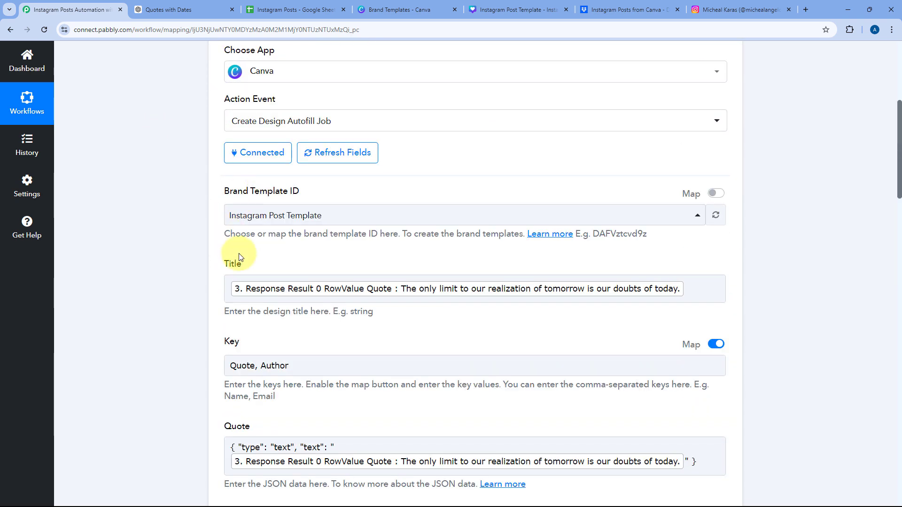
left_click(444, 277)
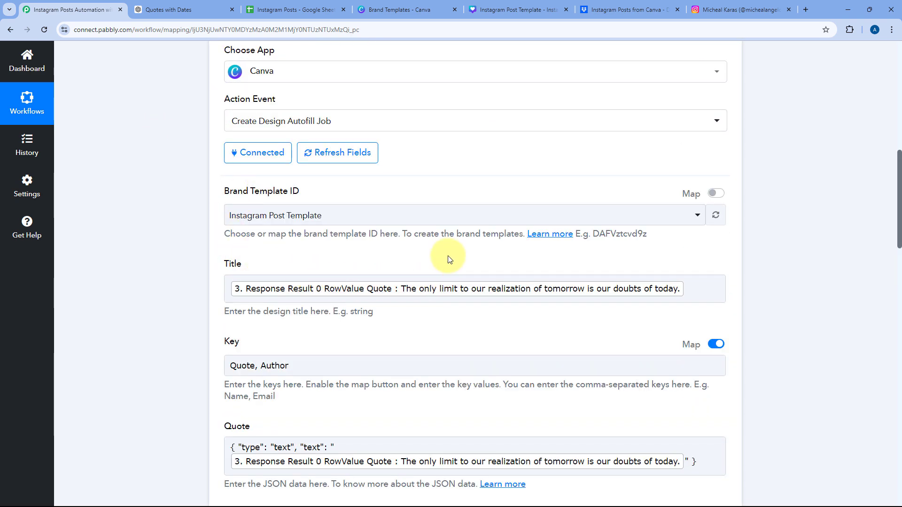
scroll(451, 249, "down", 2)
scroll(459, 221, "down", 1)
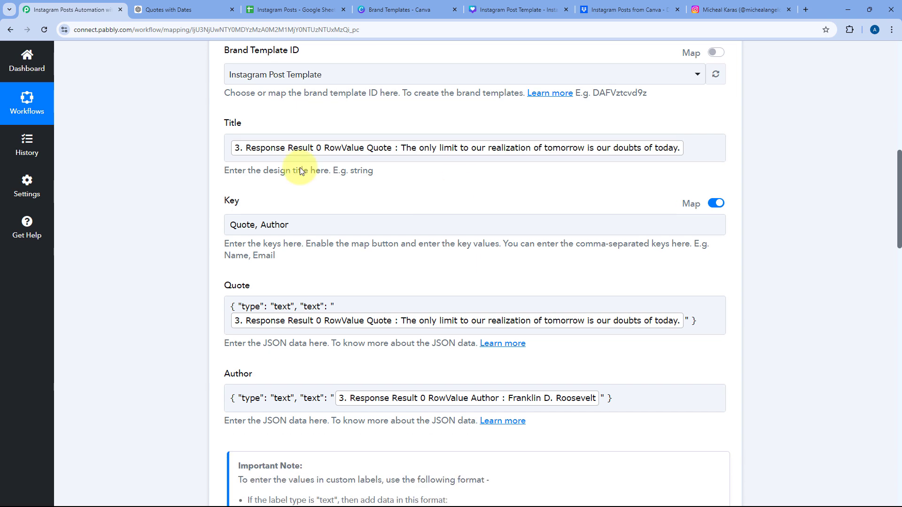
left_click(493, 10)
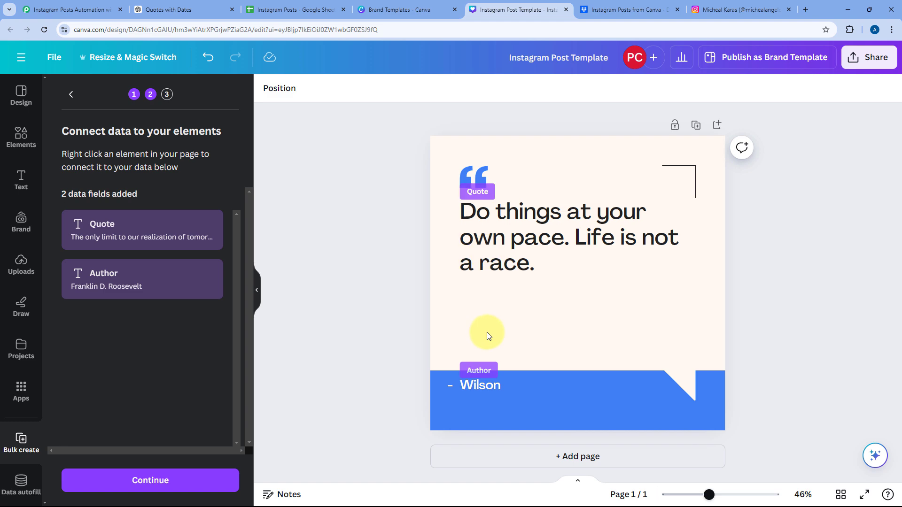
left_click(72, 10)
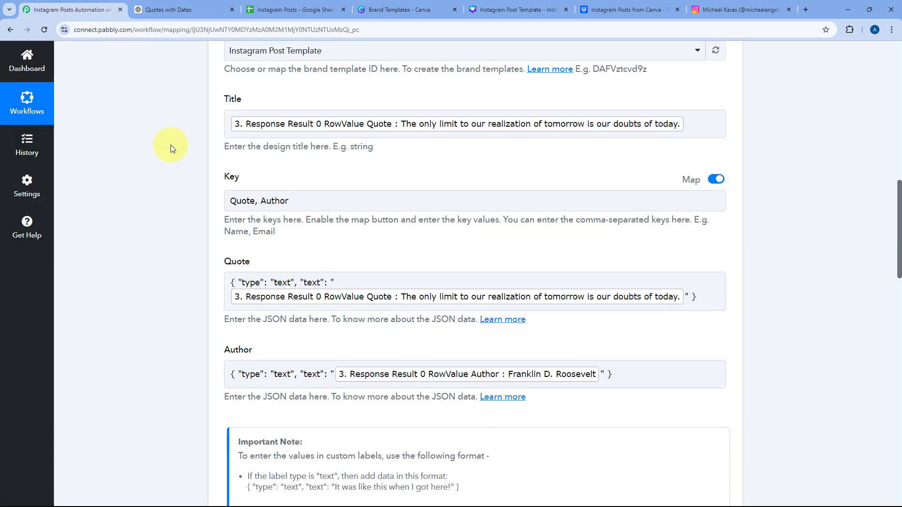
scroll(170, 145, "down", 3)
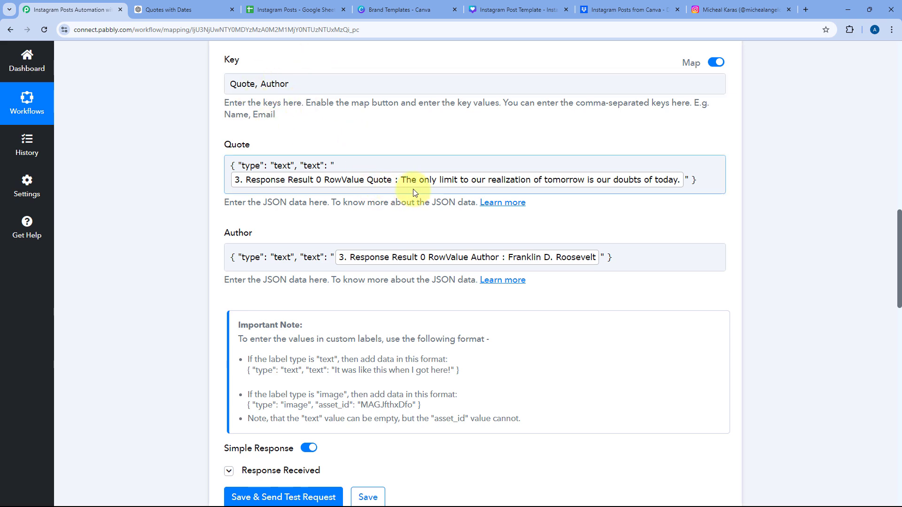
- Expand the test response and inspect job status 'success' and design id DAGNnxyOkdc
scroll(305, 201, "up", 1)
scroll(188, 241, "down", 6)
left_click(229, 189)
scroll(463, 176, "down", 2)
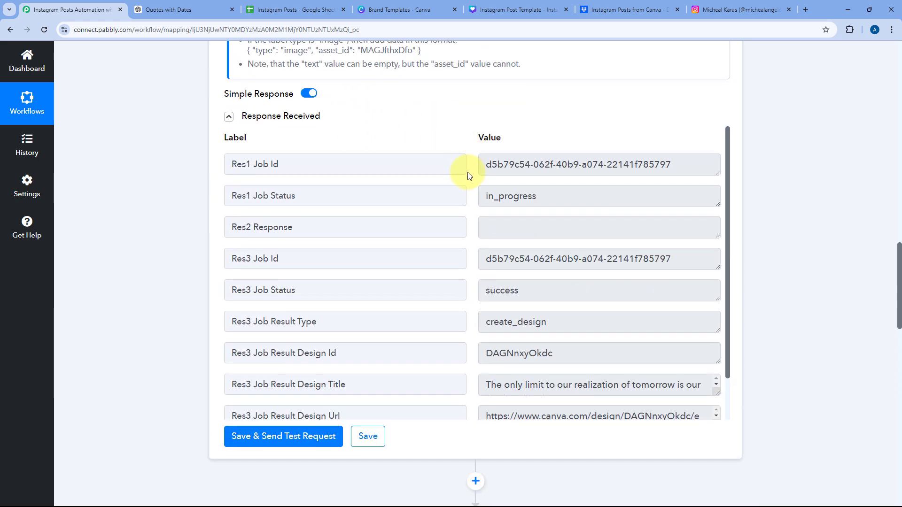
scroll(467, 176, "down", 2)
double_click(473, 219)
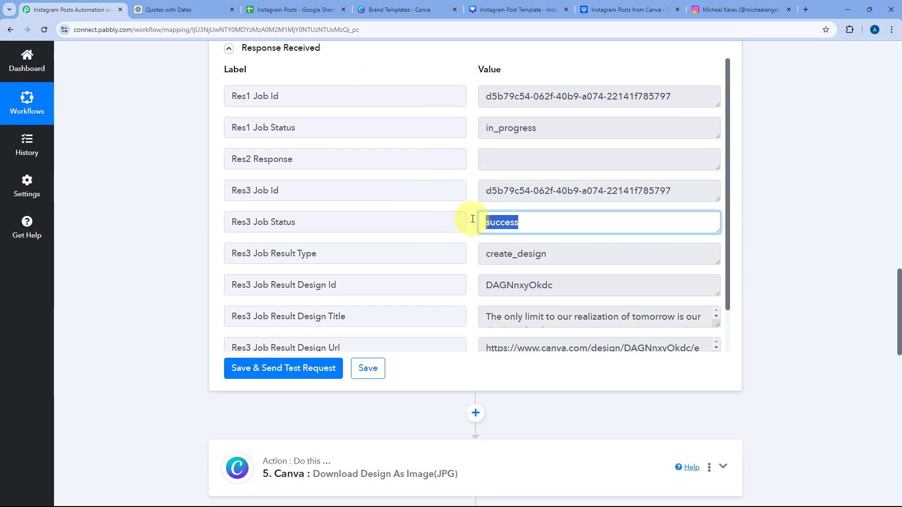
left_click(571, 37)
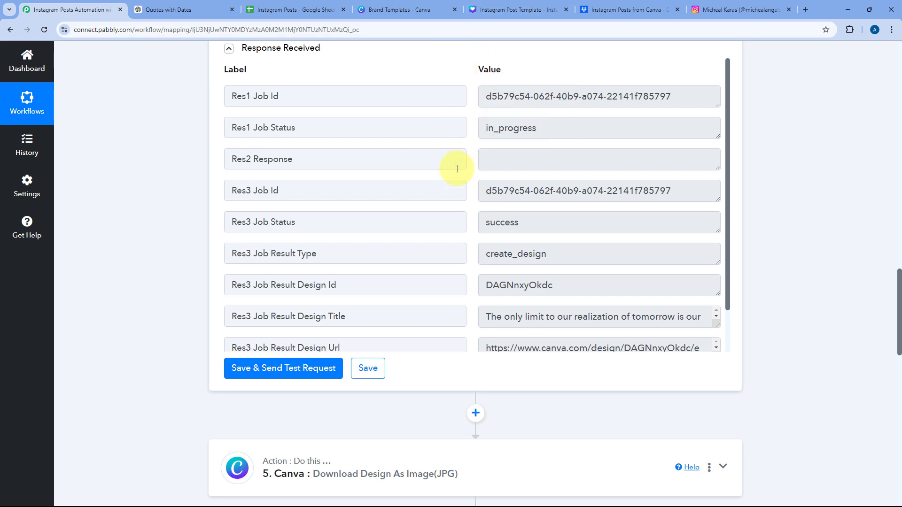
scroll(473, 160, "down", 1)
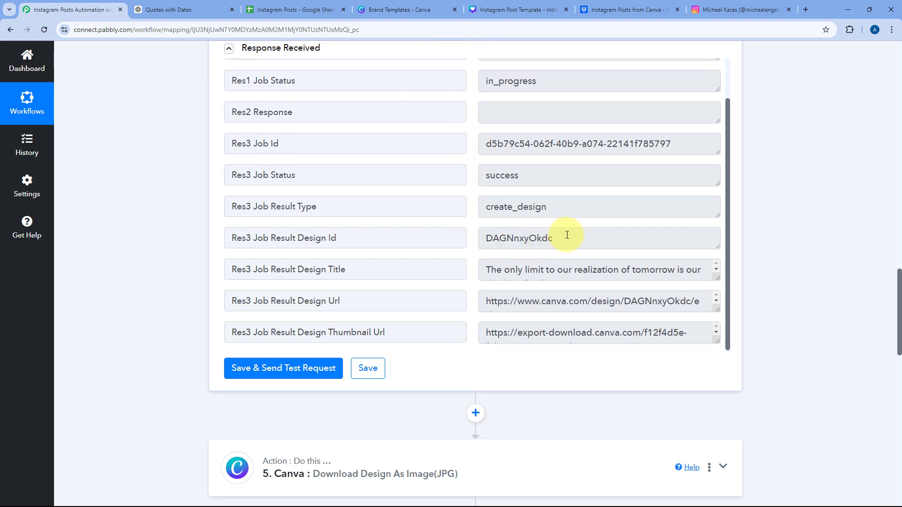
double_click(486, 237)
left_click(472, 227)
- Copy the Res3 Job Result Design Url and load it in a new browser tab
double_click(554, 300)
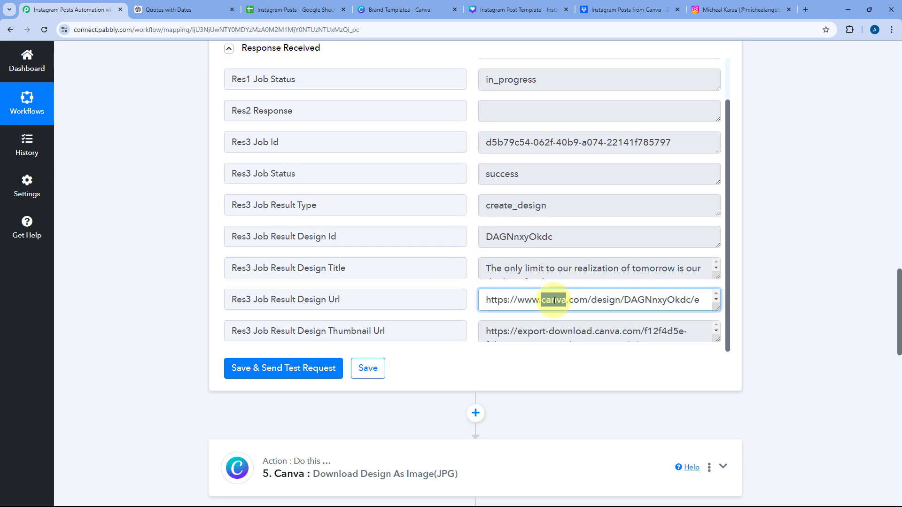
key("ctrl+a")
key("ctrl+c")
key("ctrl+t")
key("ctrl+v")
key("Return")
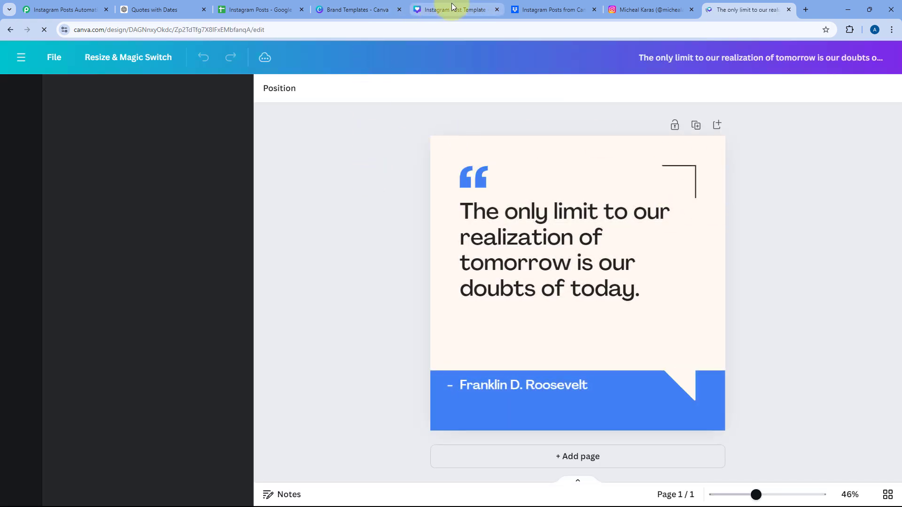
- Compare the generated design's quote and Franklin D. Roosevelt author text against the Instagram Post Template
left_click(452, 7)
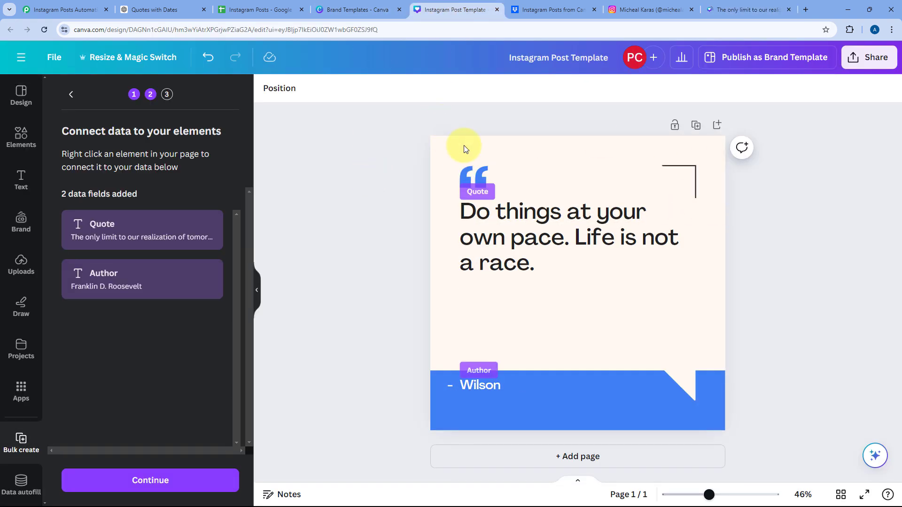
left_click(733, 8)
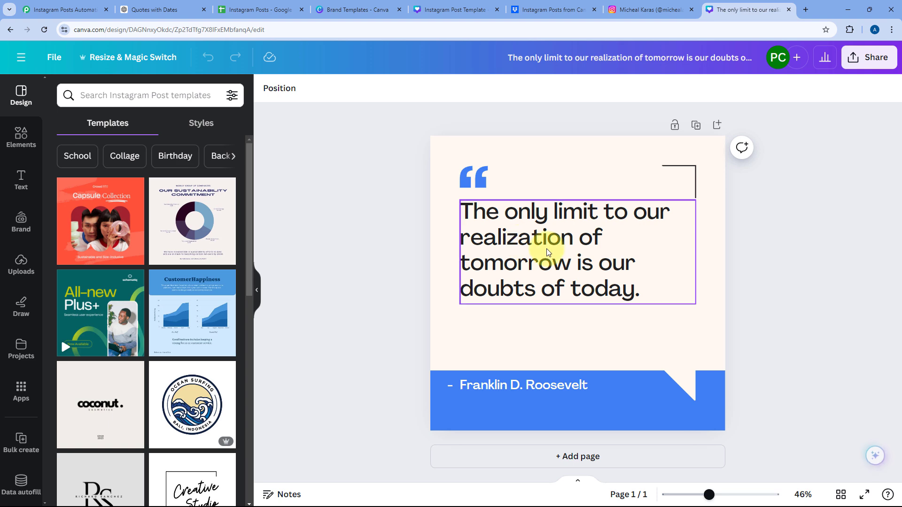
left_click(548, 268)
left_click(554, 382)
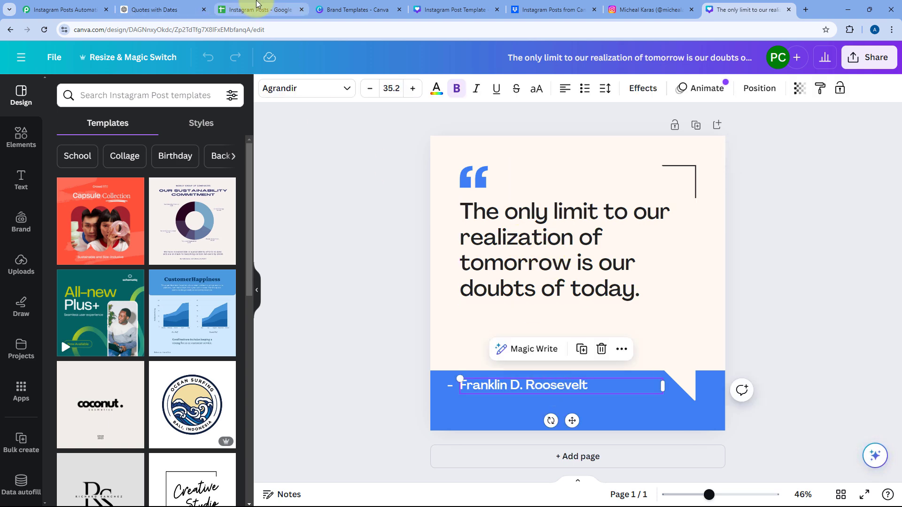
- Cross-check the sheet and response values, then close the generated design's tab
left_click(235, 8)
left_click(66, 10)
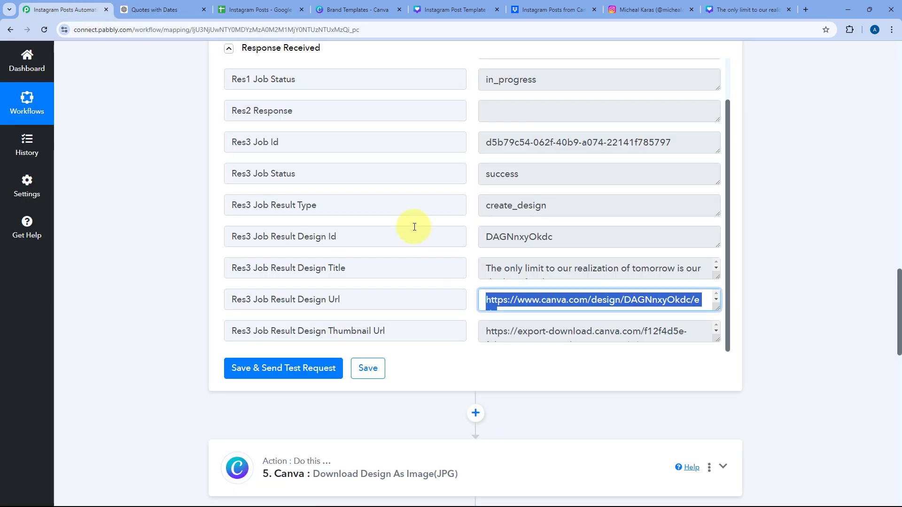
left_click(176, 217)
scroll(174, 223, "down", 3)
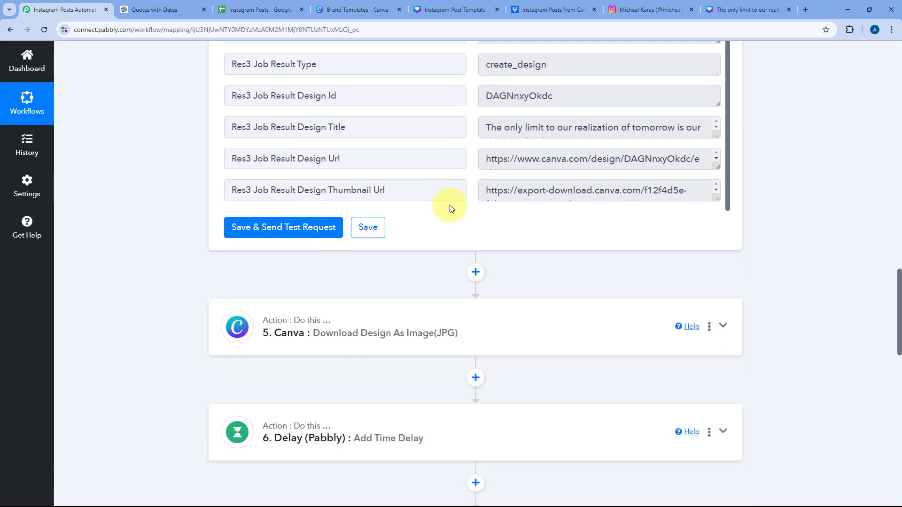
left_click(747, 9)
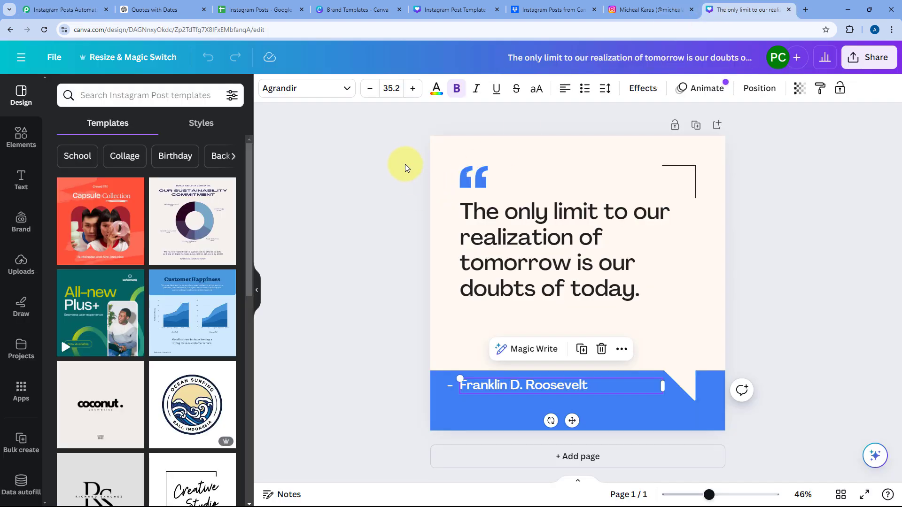
left_click(789, 10)
left_click(71, 9)
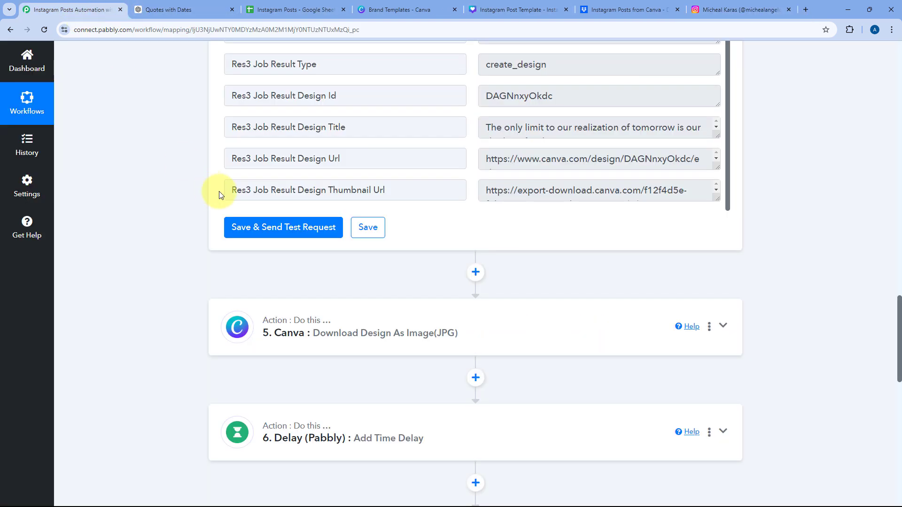
- Expand the Canva Download Design As Image (JPG) step and leave Export Quality set to Pro
scroll(164, 188, "down", 1)
scroll(164, 189, "down", 2)
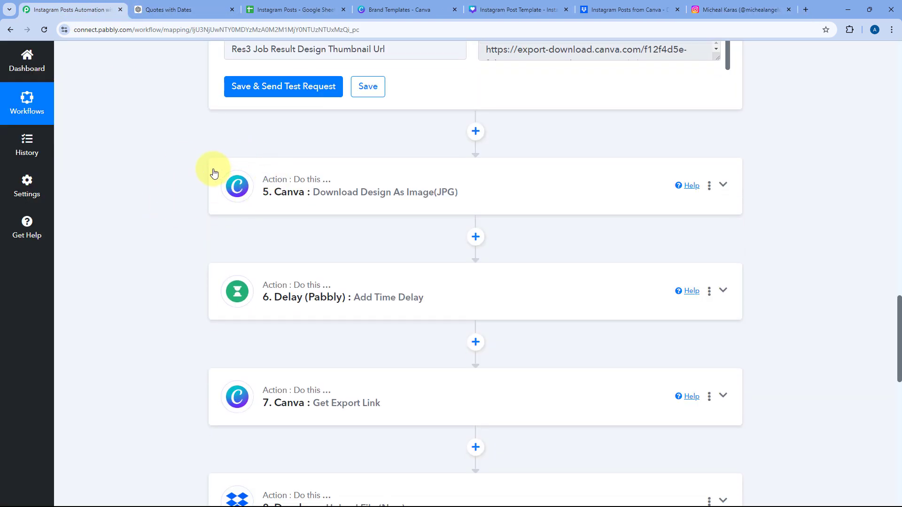
scroll(193, 175, "up", 10)
scroll(161, 178, "down", 7)
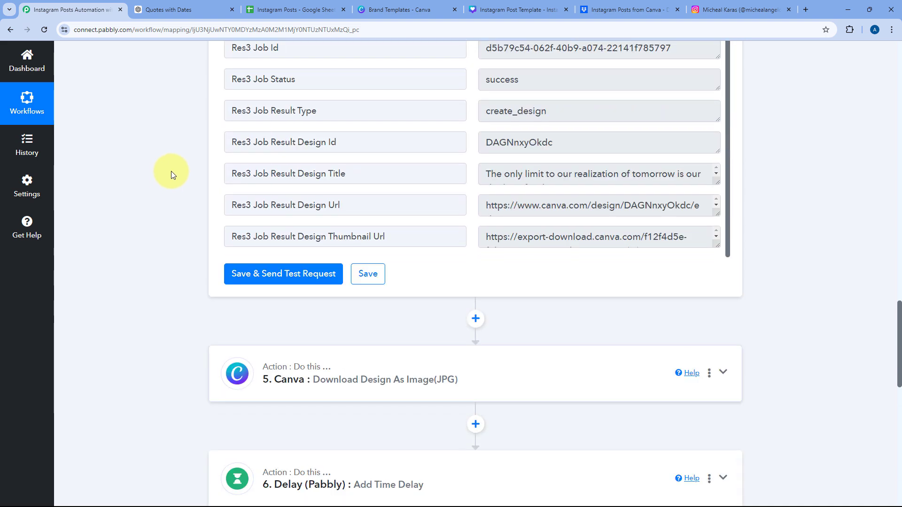
scroll(171, 174, "down", 5)
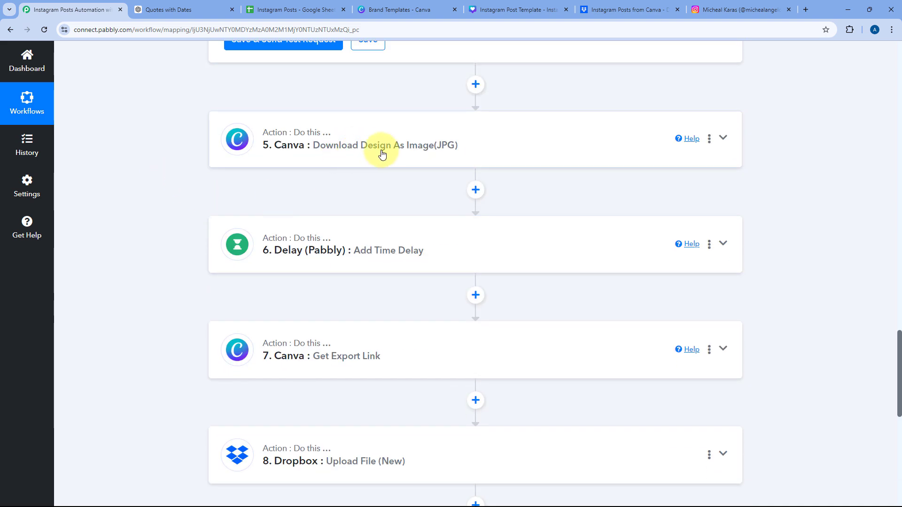
left_click(490, 141)
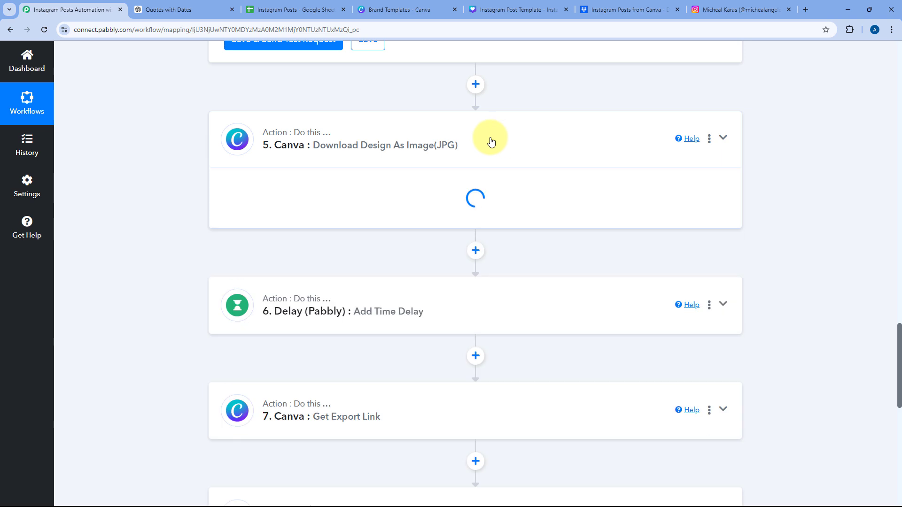
scroll(300, 141, "down", 11)
scroll(359, 134, "up", 7)
scroll(359, 137, "up", 13)
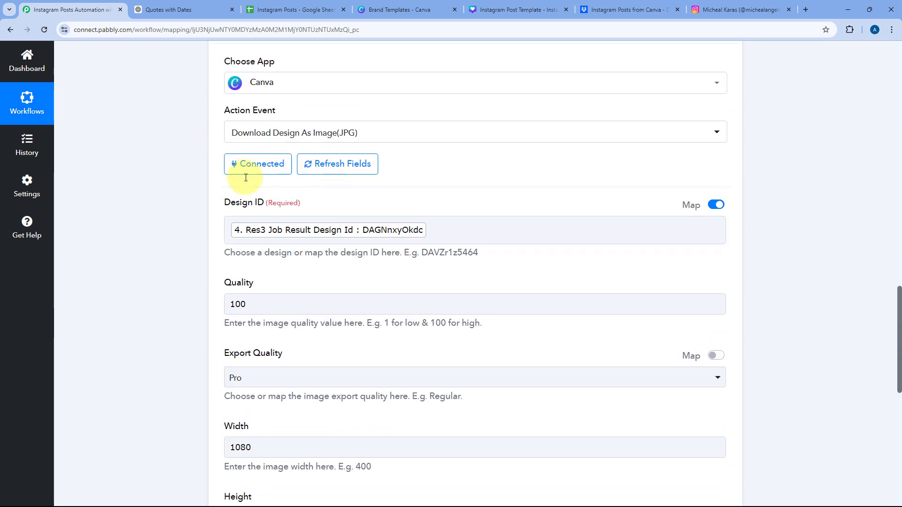
scroll(448, 111, "up", 6)
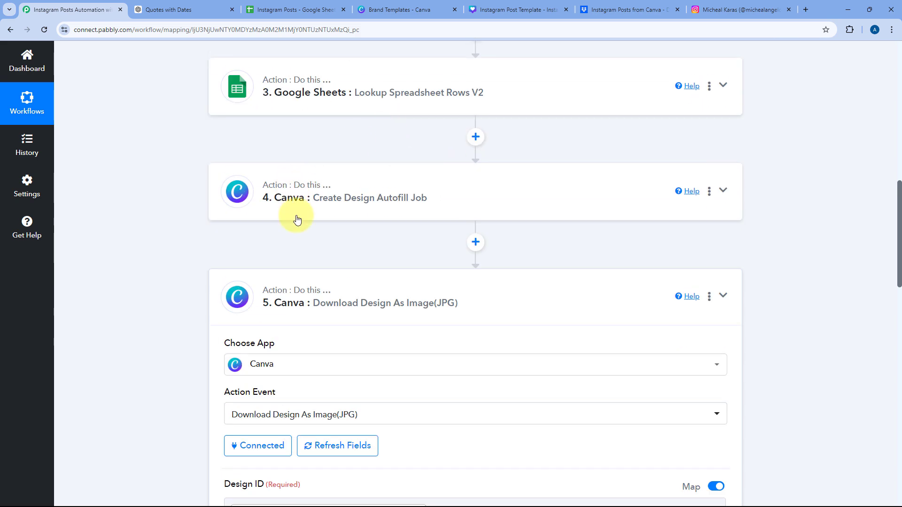
scroll(425, 121, "down", 2)
scroll(438, 126, "down", 5)
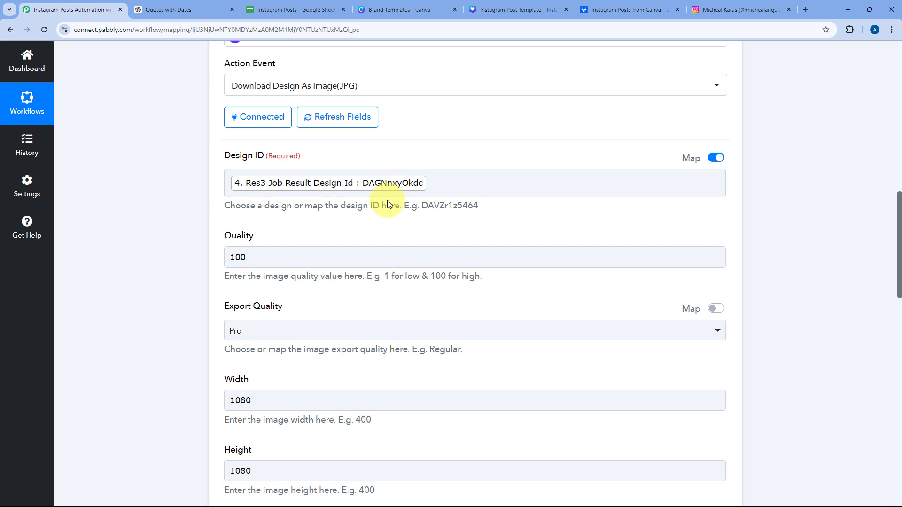
scroll(387, 199, "down", 2)
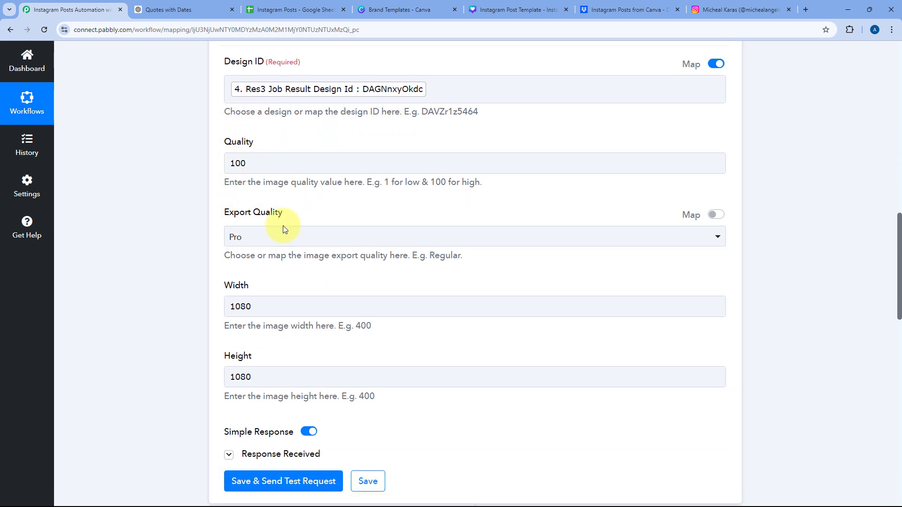
left_click(283, 229)
scroll(268, 232, "down", 2)
left_click(197, 227)
scroll(240, 258, "down", 2)
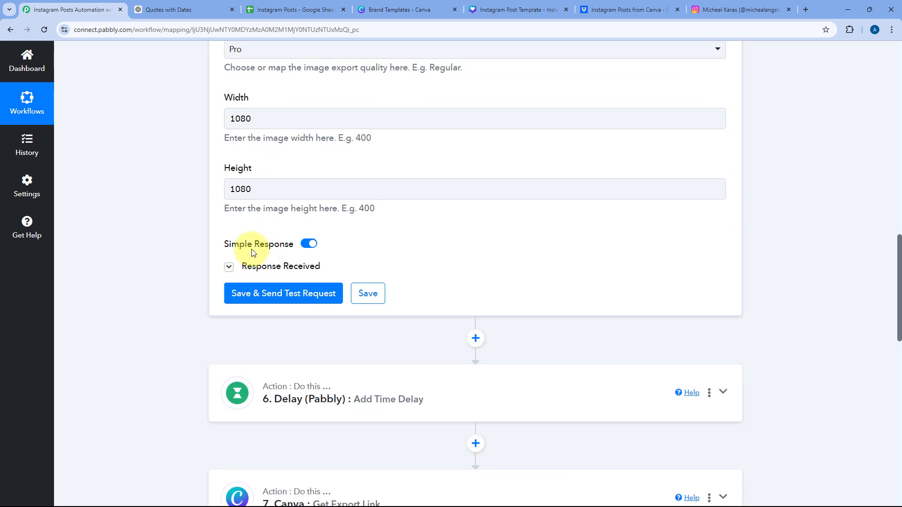
- Check the test response's in_progress Job Id against the Canva template, then open the Delay step
left_click(230, 267)
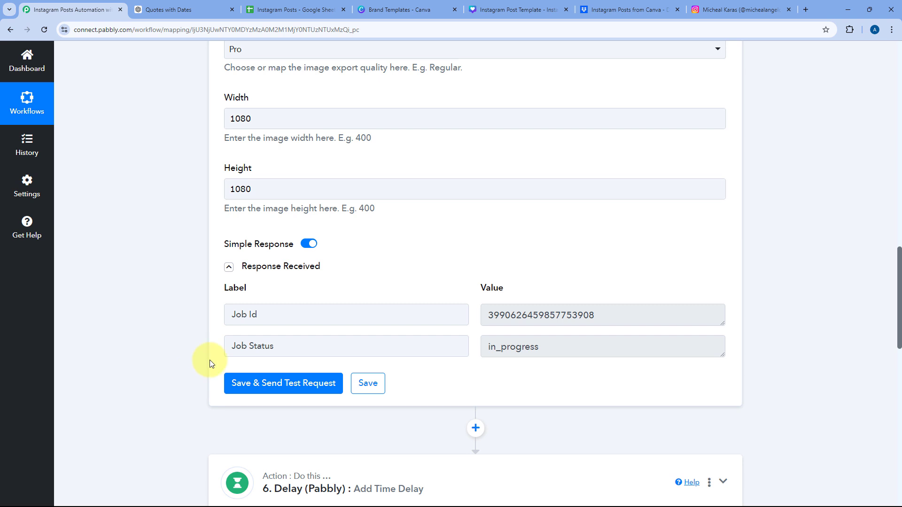
scroll(415, 261, "down", 1)
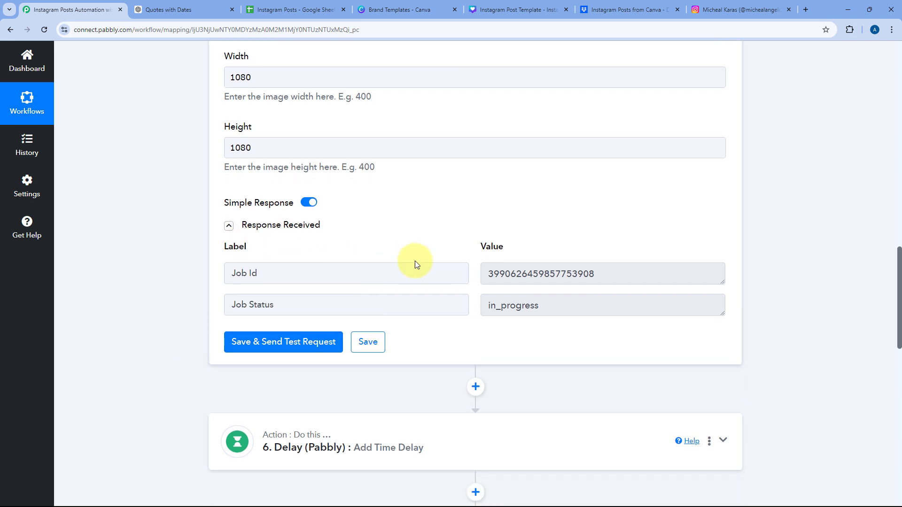
left_click_drag(487, 267, 608, 267)
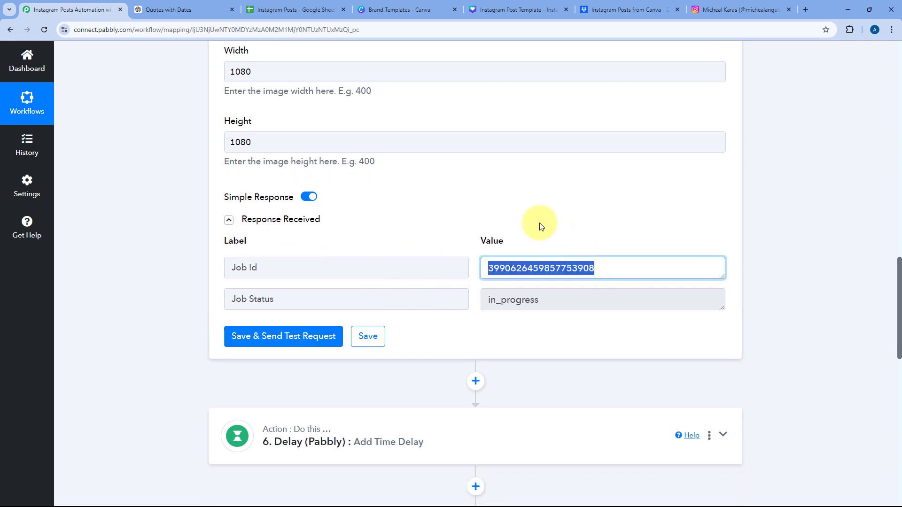
left_click(455, 201)
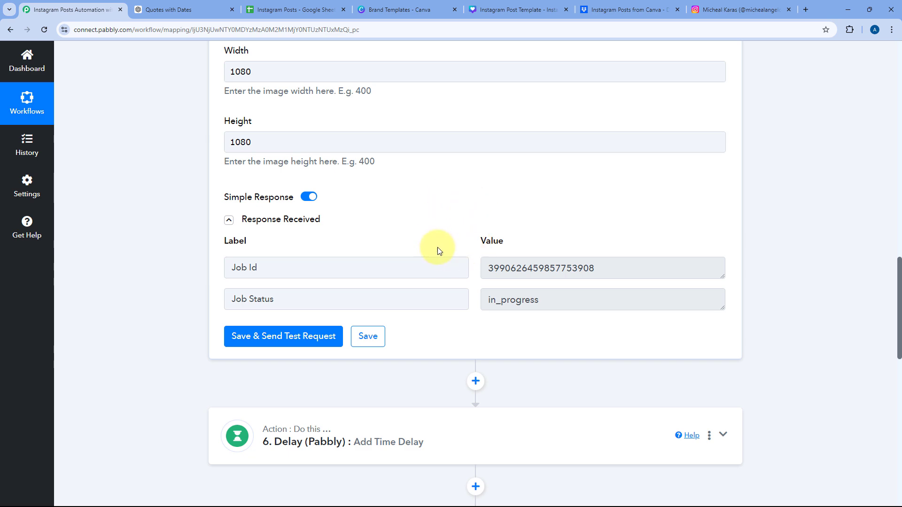
left_click(517, 6)
left_click(70, 9)
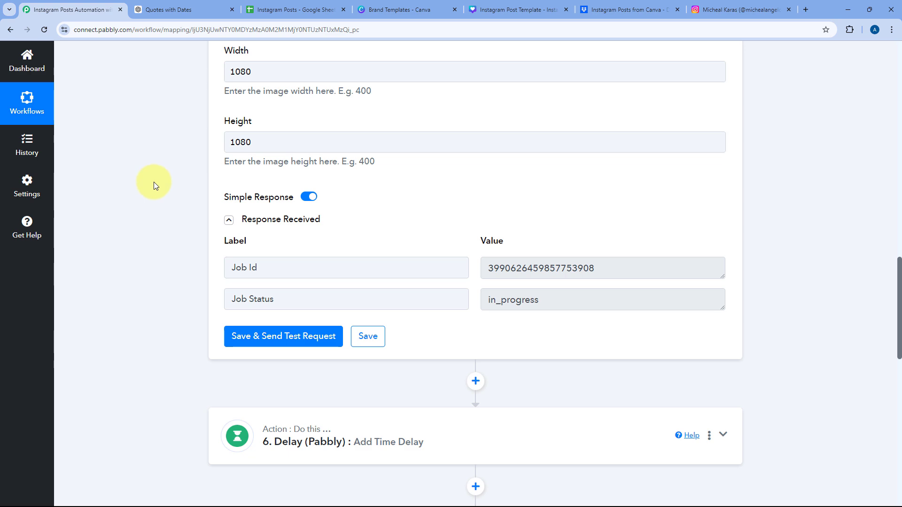
scroll(157, 184, "down", 5)
left_click(408, 246)
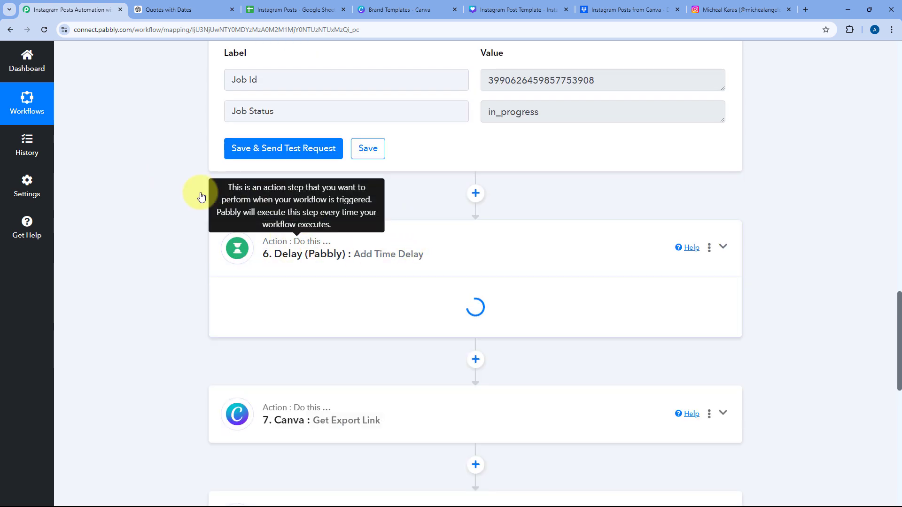
- Review the Delay step's 1-minute wait setting and collapse it
scroll(188, 212, "down", 5)
scroll(162, 194, "up", 2)
scroll(161, 196, "up", 8)
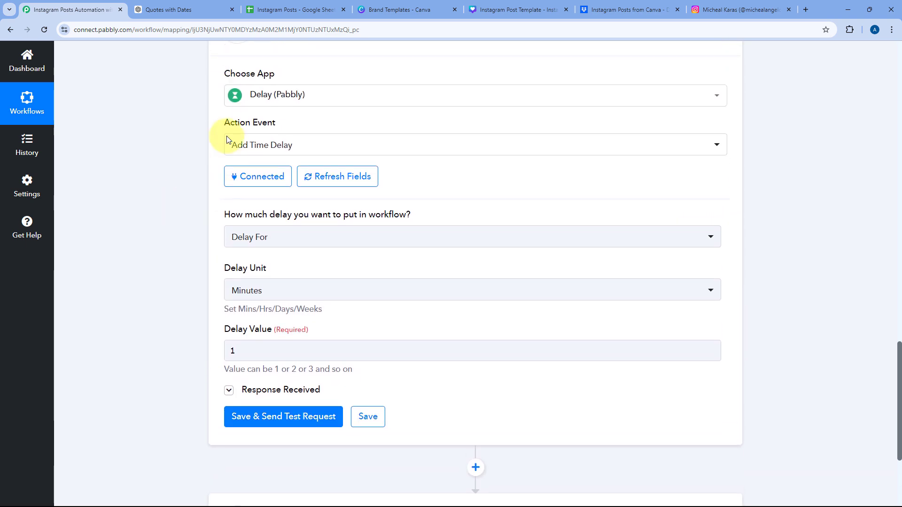
scroll(182, 307, "up", 3)
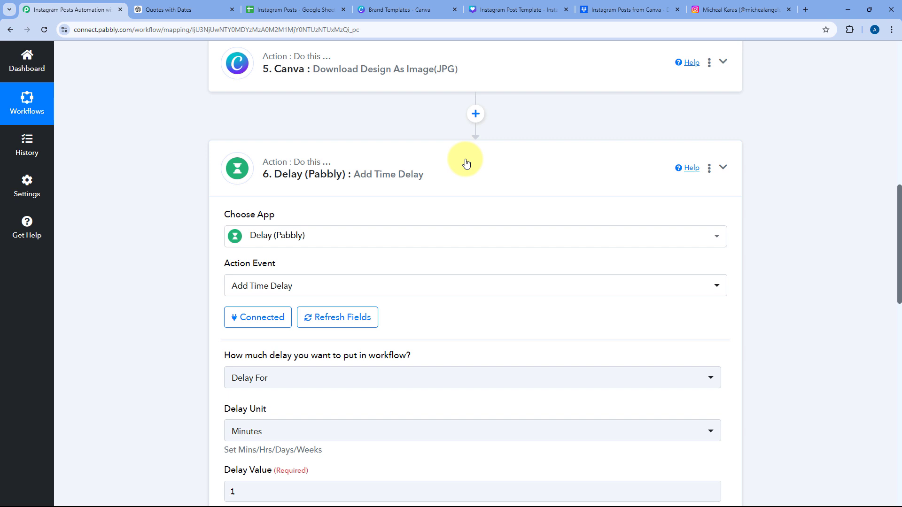
left_click(466, 163)
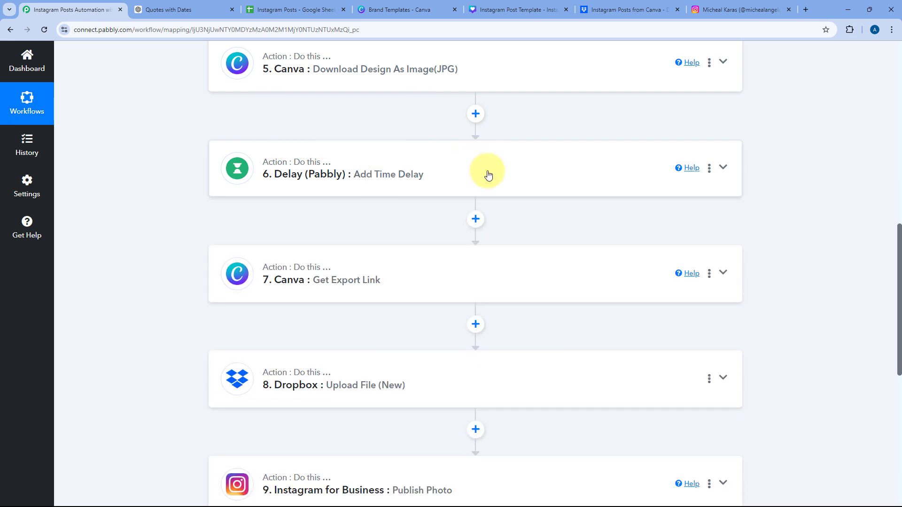
scroll(484, 175, "down", 1)
- Expand the Canva Get Export Link step and show its success test response
scroll(255, 174, "down", 3)
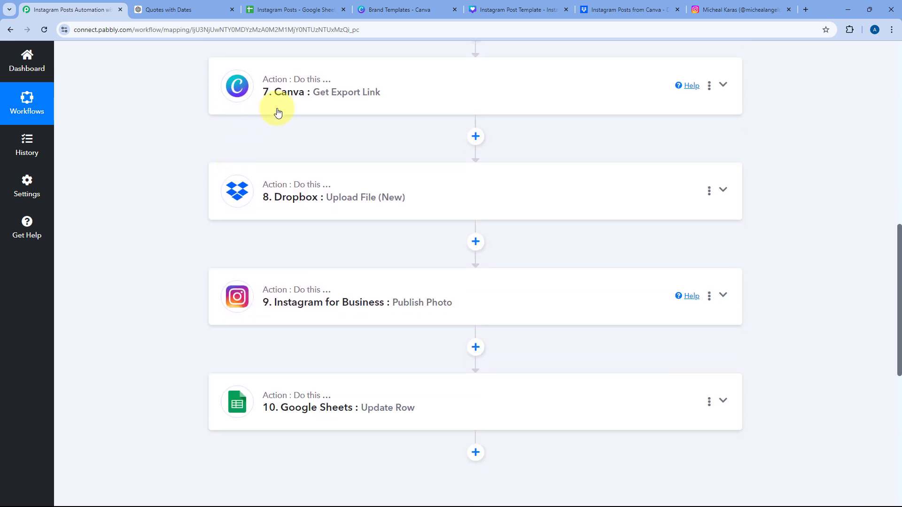
left_click(413, 80)
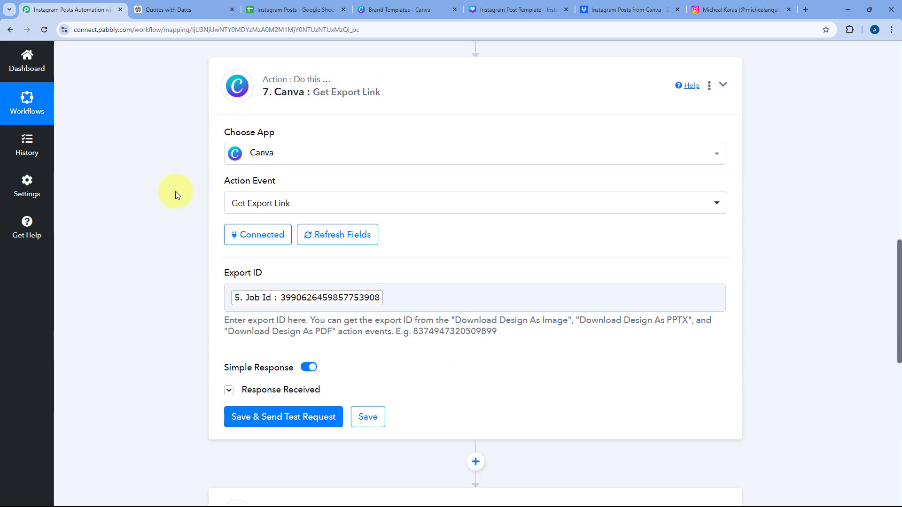
scroll(173, 207, "up", 4)
scroll(177, 137, "down", 6)
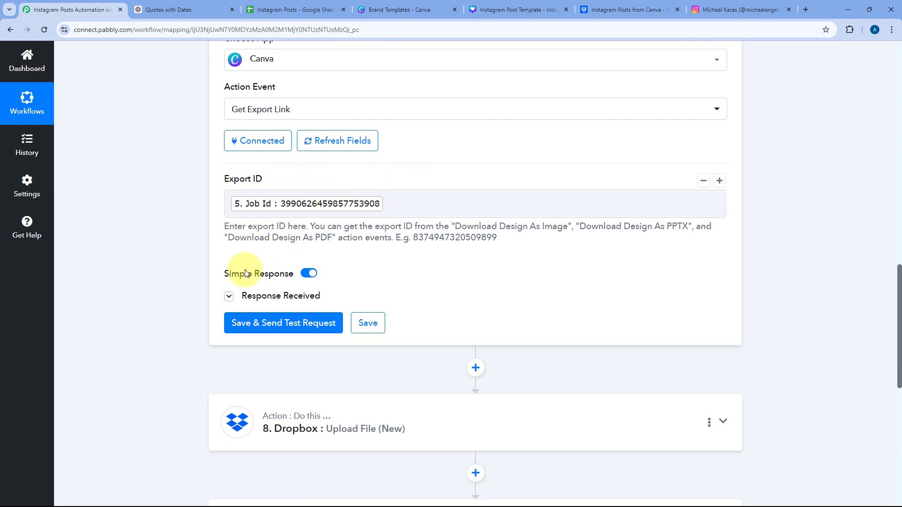
left_click(230, 297)
scroll(176, 232, "down", 3)
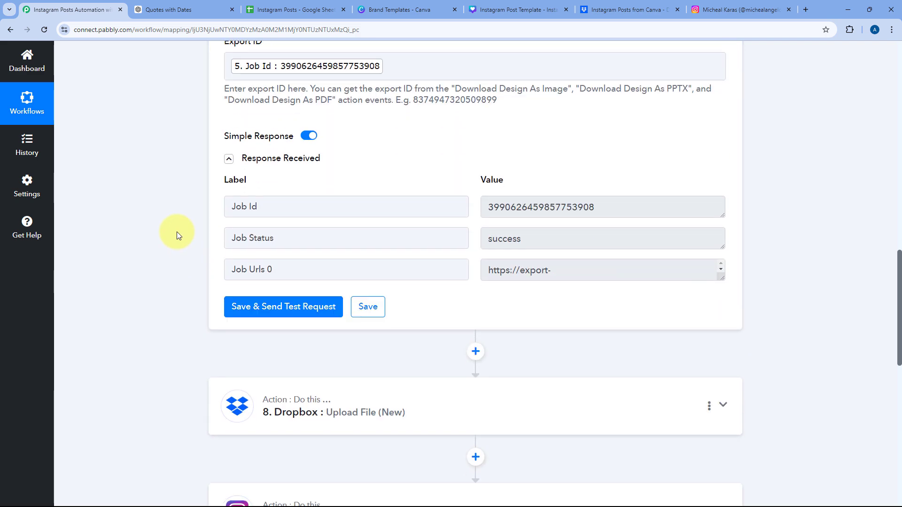
- Copy the full Job Urls 0 export URL, view the JPG in a new tab, then close it
left_click(685, 273)
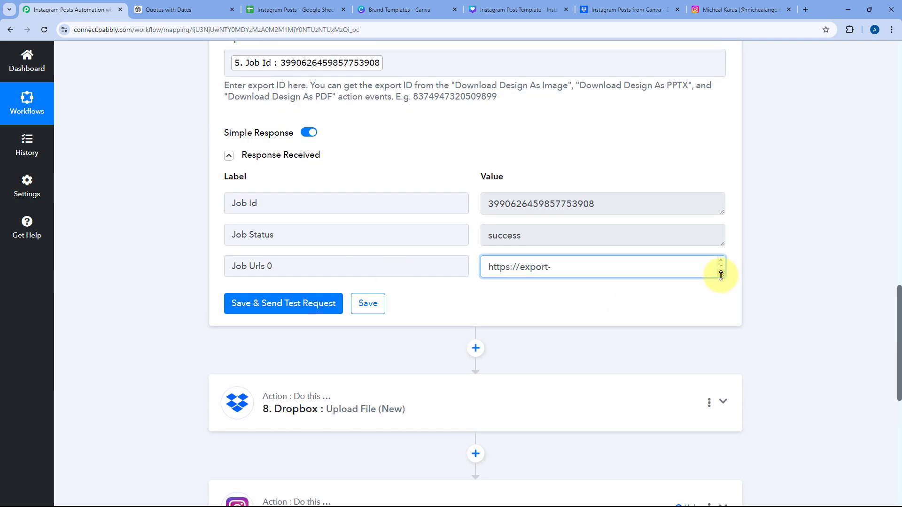
left_click_drag(721, 276, 722, 378)
key("ctrl+a")
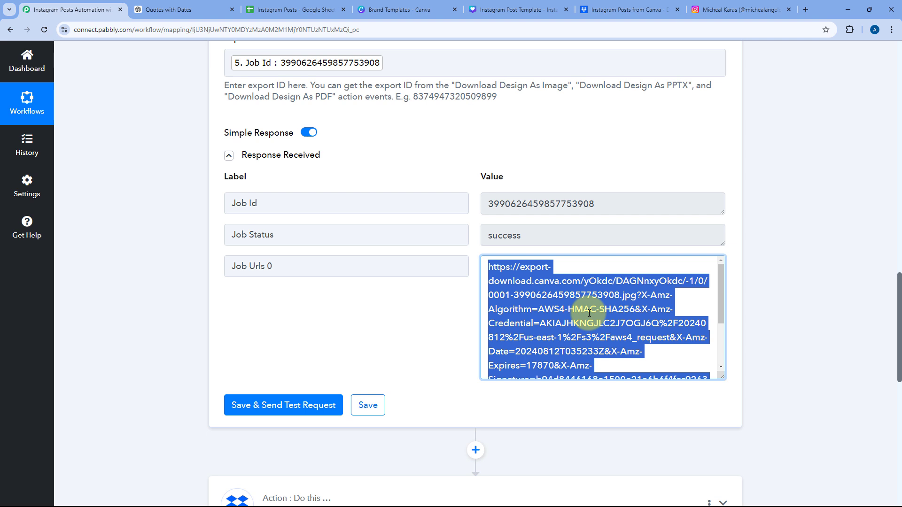
key("ctrl+c")
key("ctrl+t")
key("ctrl+v")
key("Return")
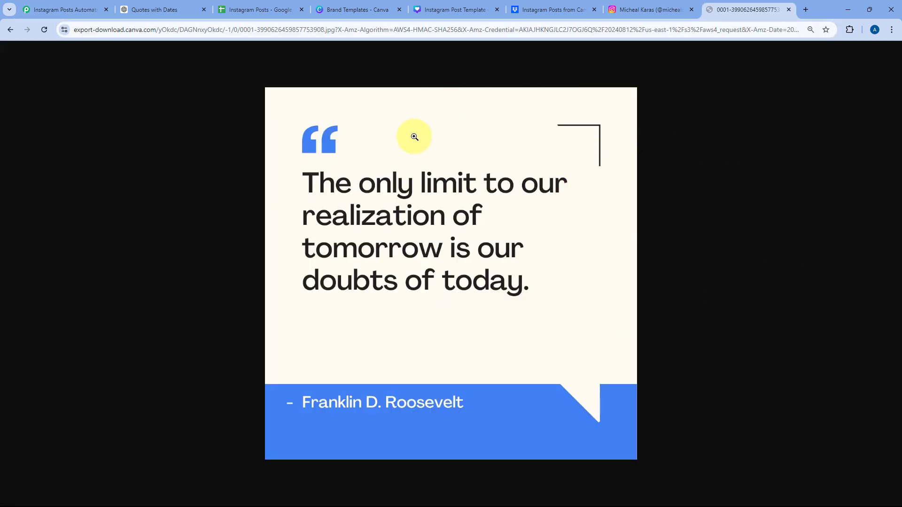
left_click(789, 10)
left_click(165, 148)
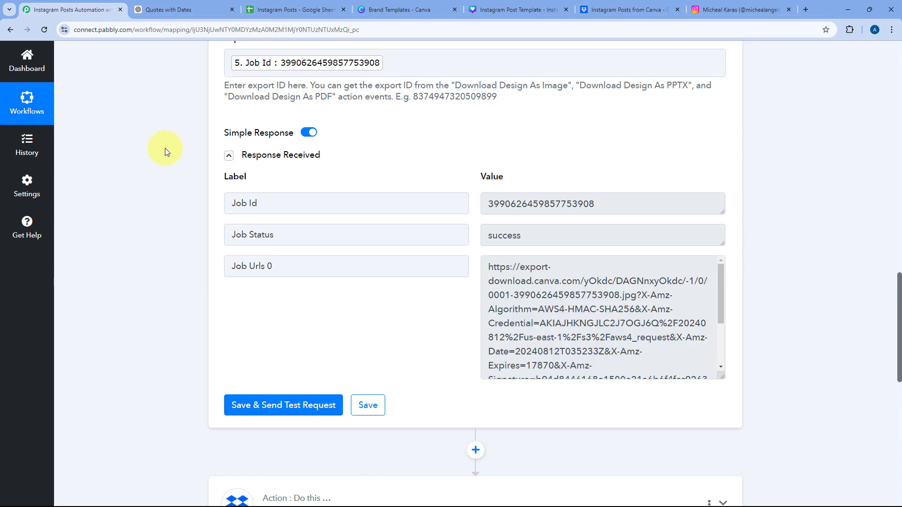
scroll(164, 148, "down", 5)
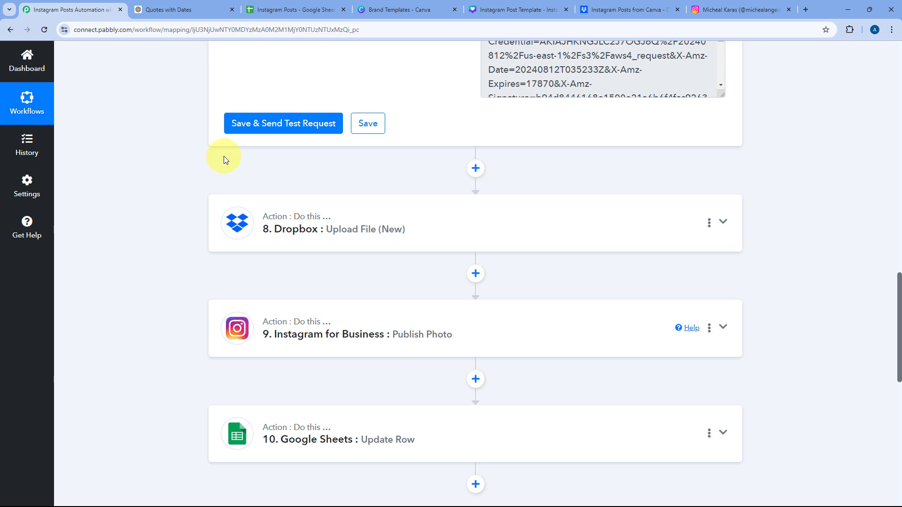
left_click(615, 9)
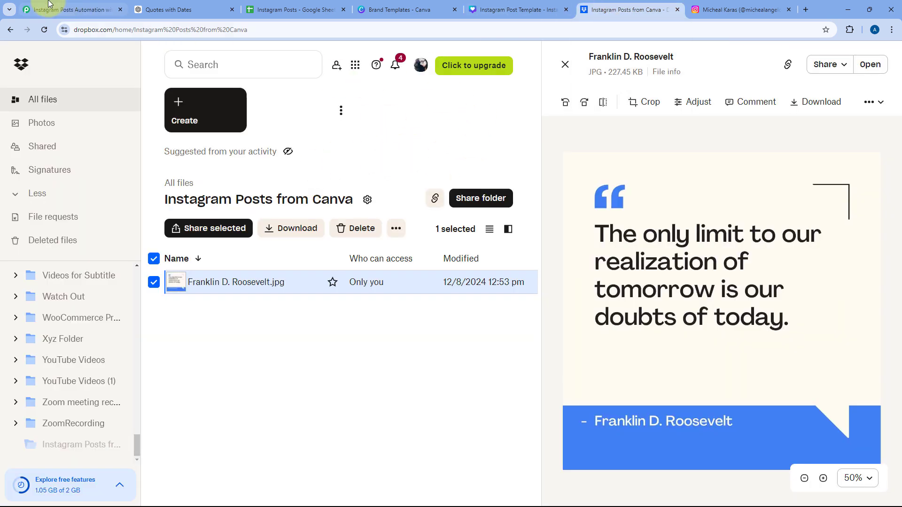
left_click(78, 9)
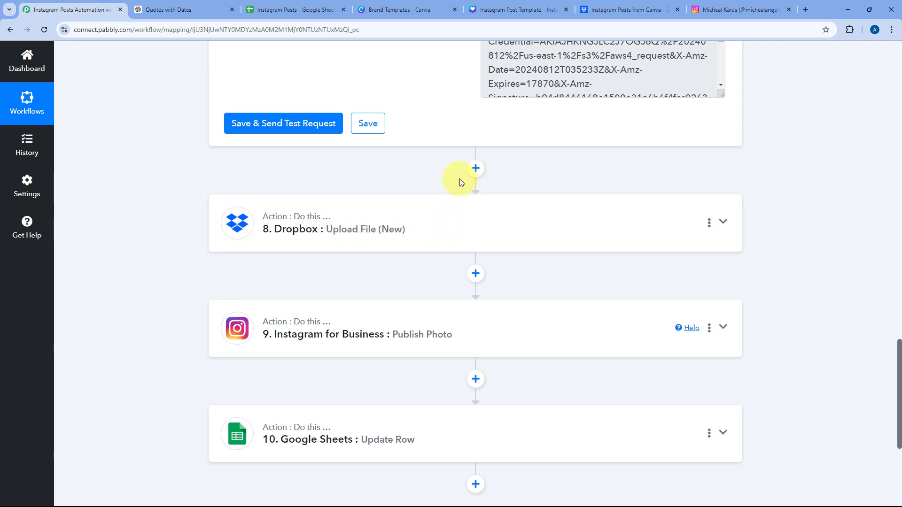
left_click(616, 10)
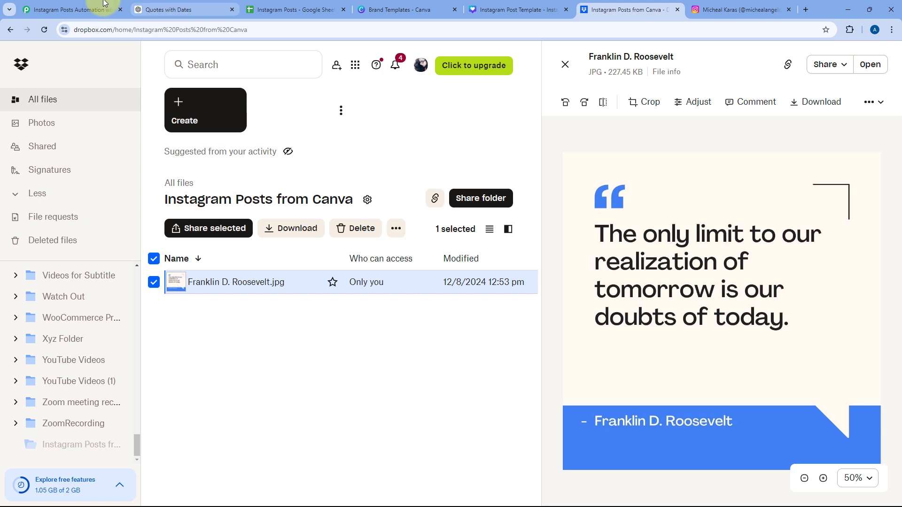
left_click(70, 9)
scroll(113, 110, "down", 3)
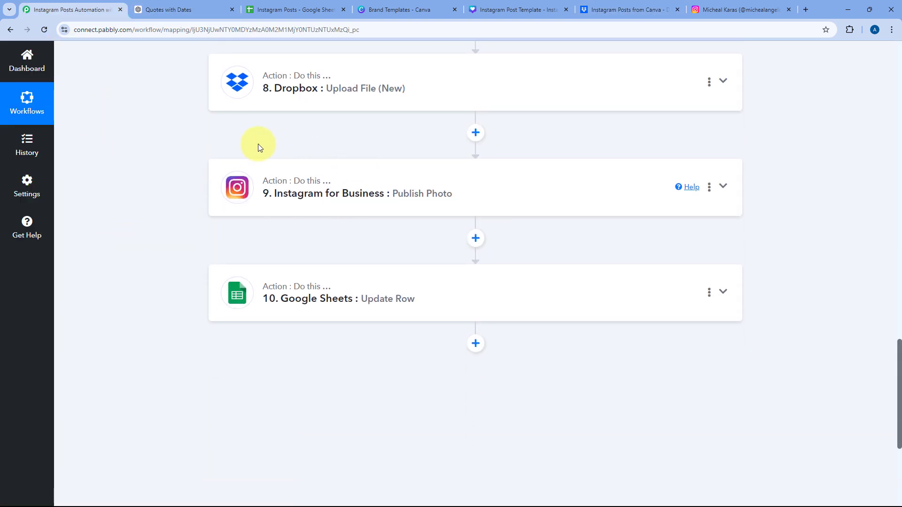
- Review the Publish Photo step's Dropbox photo URL and quote–author caption, then switch to Instagram
left_click(437, 176)
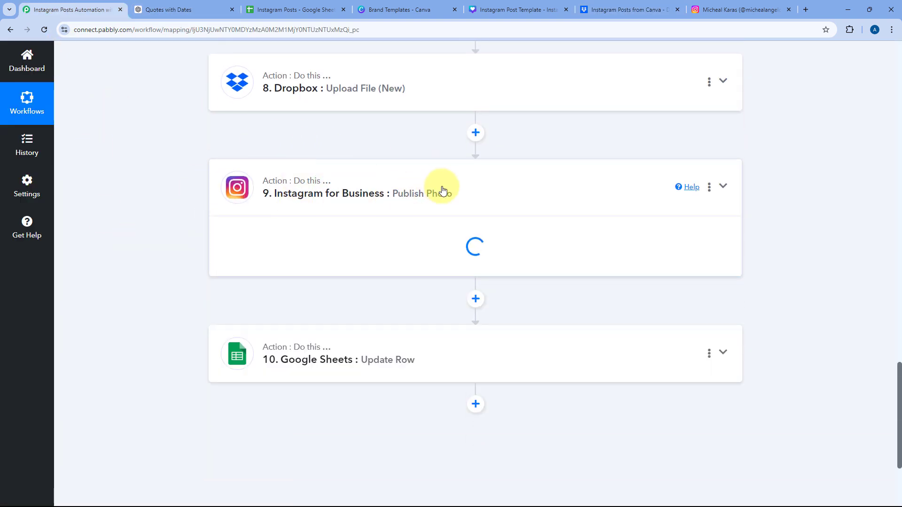
scroll(432, 204, "up", 4)
scroll(432, 204, "up", 8)
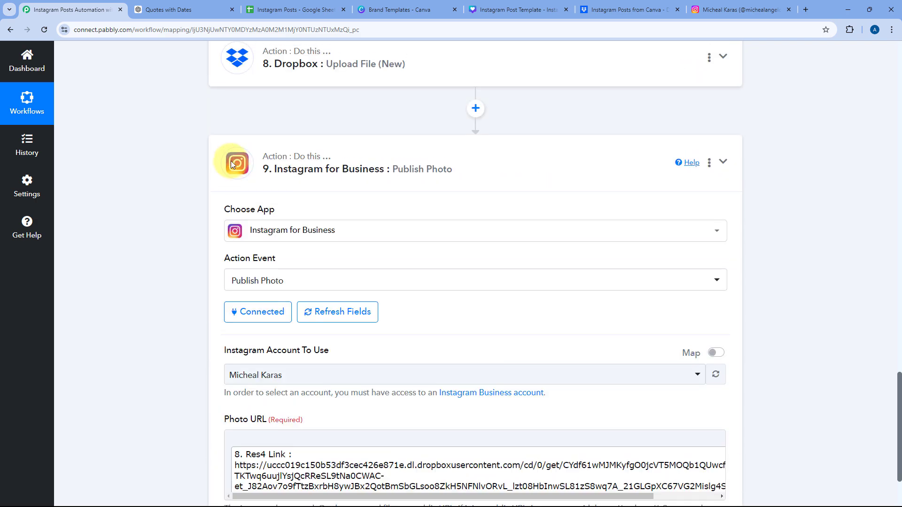
scroll(190, 195, "down", 4)
scroll(184, 184, "down", 5)
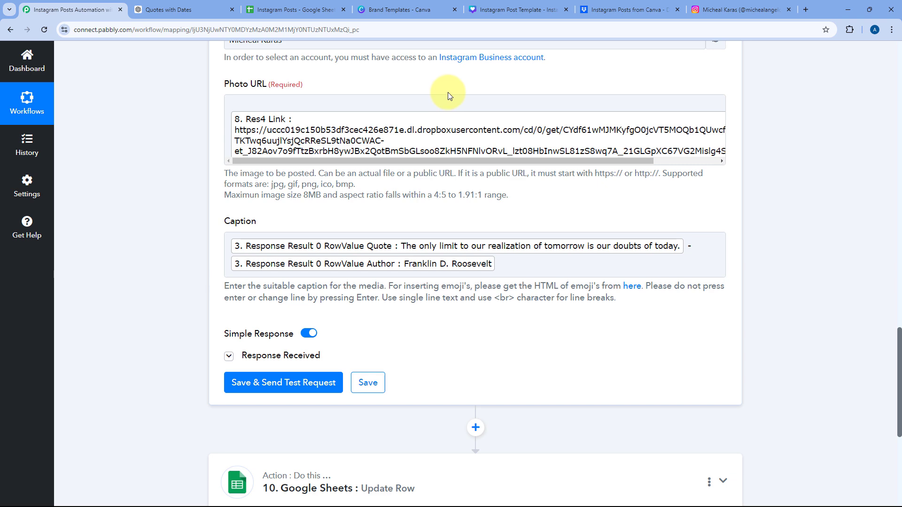
left_click(716, 9)
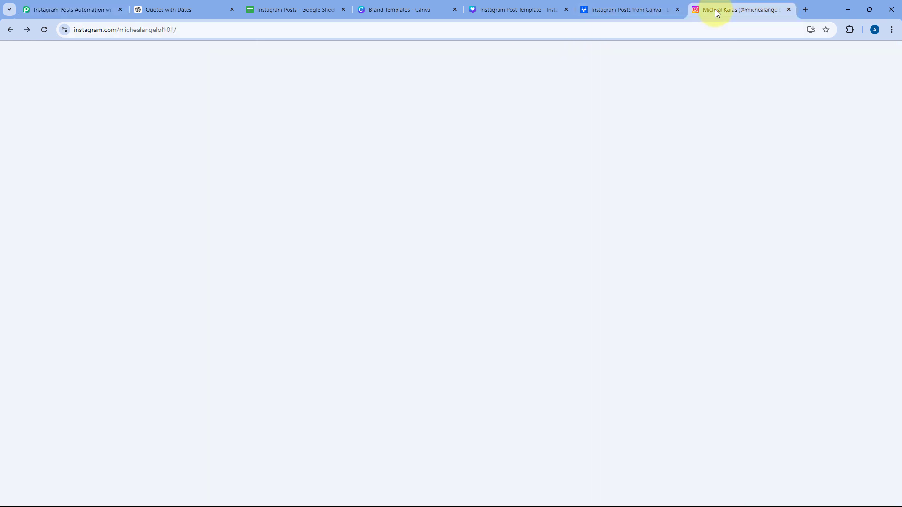
- Match the Instagram post's caption to the mapped quote and author, and confirm sheet row 2 reads Published
left_click(317, 358)
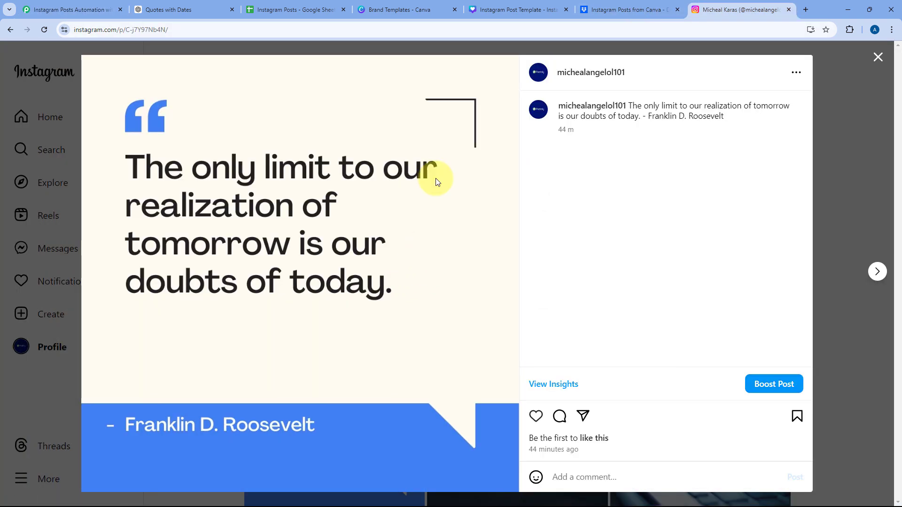
left_click(70, 9)
scroll(164, 192, "down", 1)
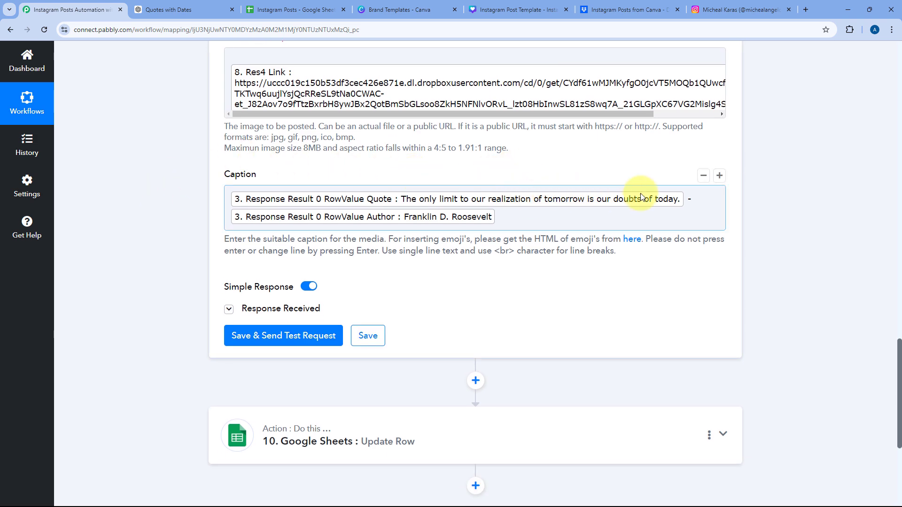
key("ctrl+9")
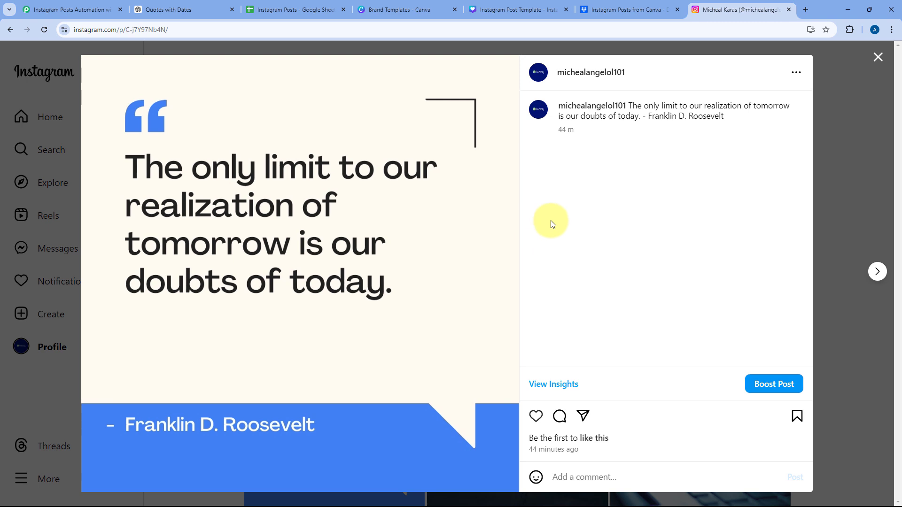
left_click(315, 7)
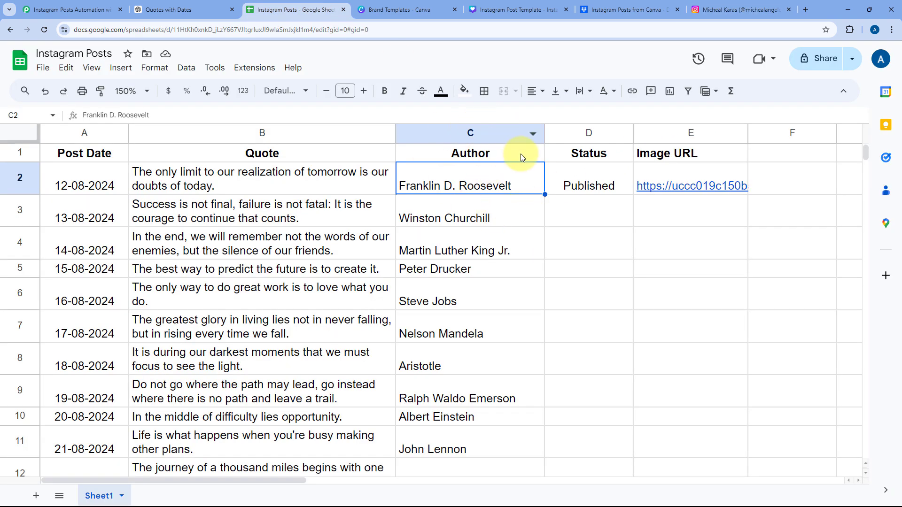
left_click(100, 10)
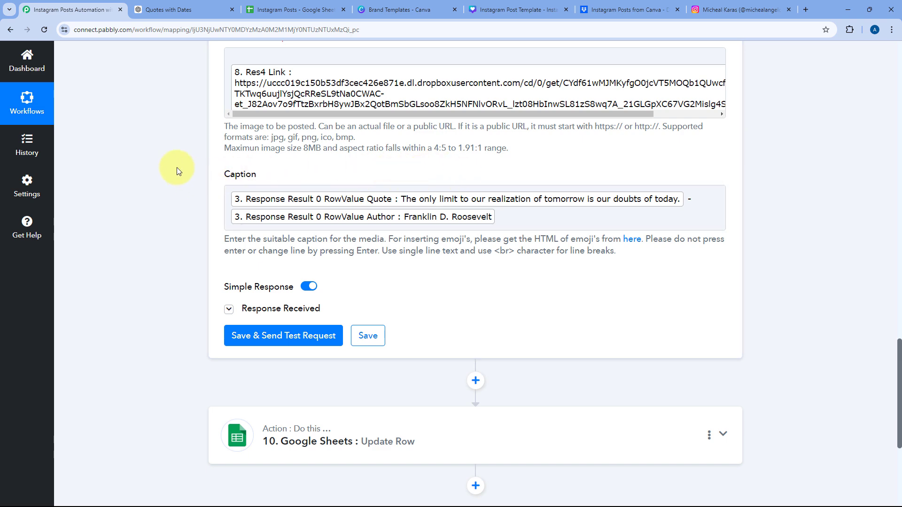
- Review the Instagram step's returned post ids and check the quote image saved in Dropbox
scroll(176, 168, "up", 2)
scroll(168, 189, "down", 2)
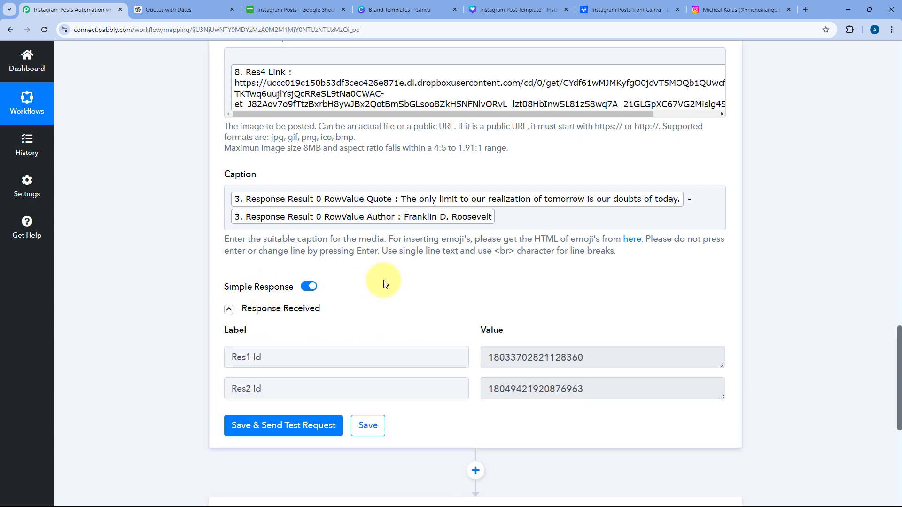
scroll(386, 282, "down", 1)
left_click(641, 5)
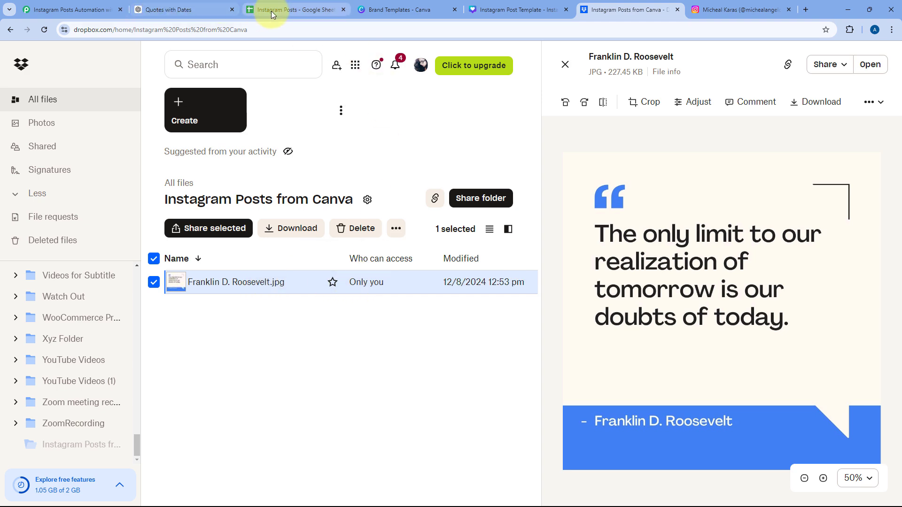
left_click(71, 9)
- Verify the Instagram post and the sheet's Published row with its E2 image link, then scroll to Update Row
left_click(719, 6)
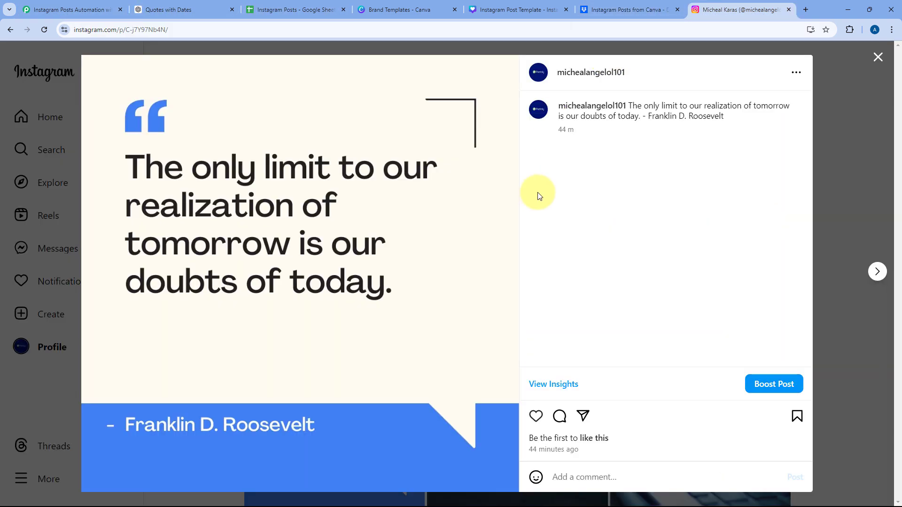
left_click(304, 8)
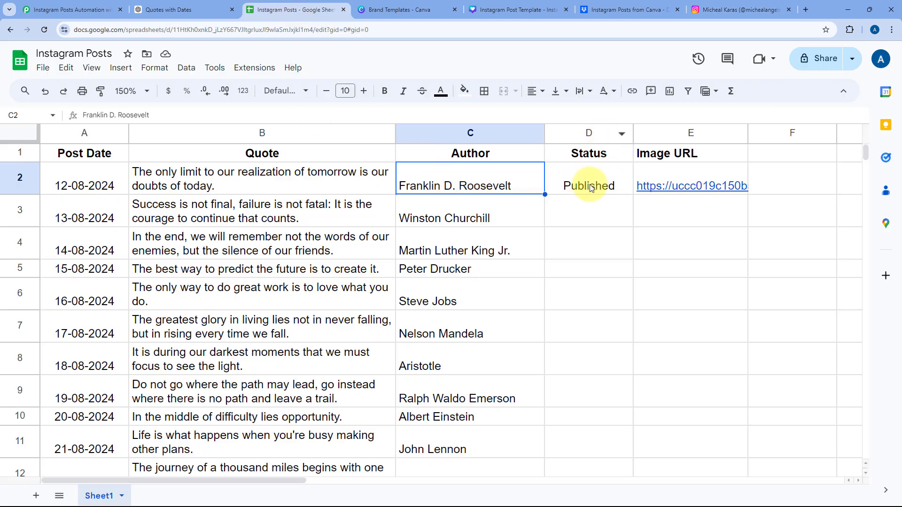
left_click(659, 177)
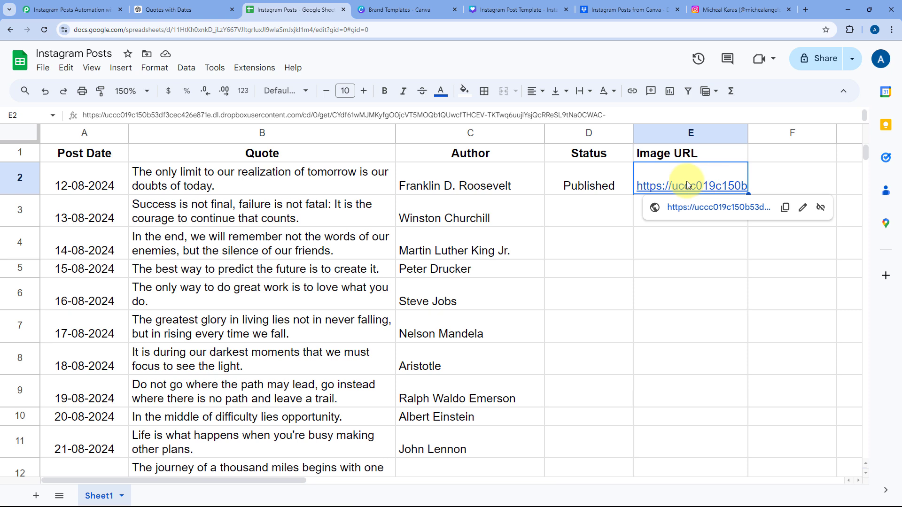
left_click(70, 9)
scroll(109, 150, "down", 5)
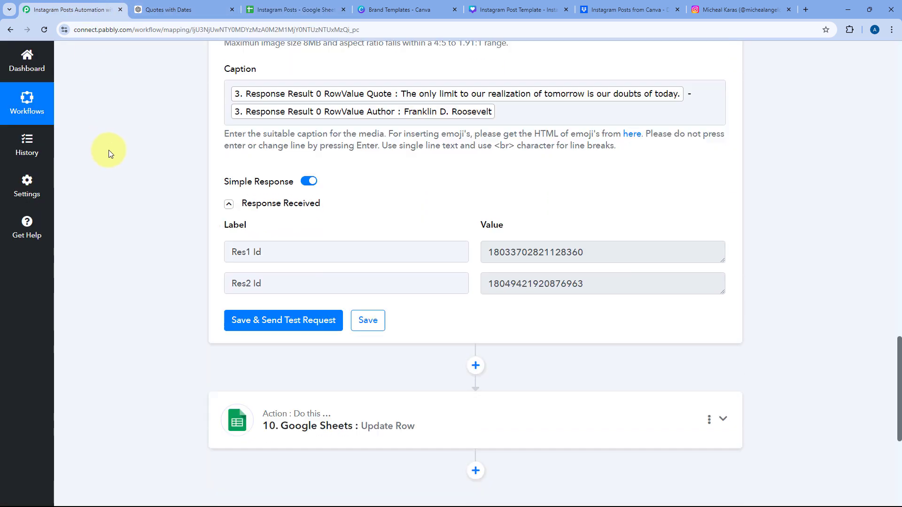
scroll(117, 140, "down", 1)
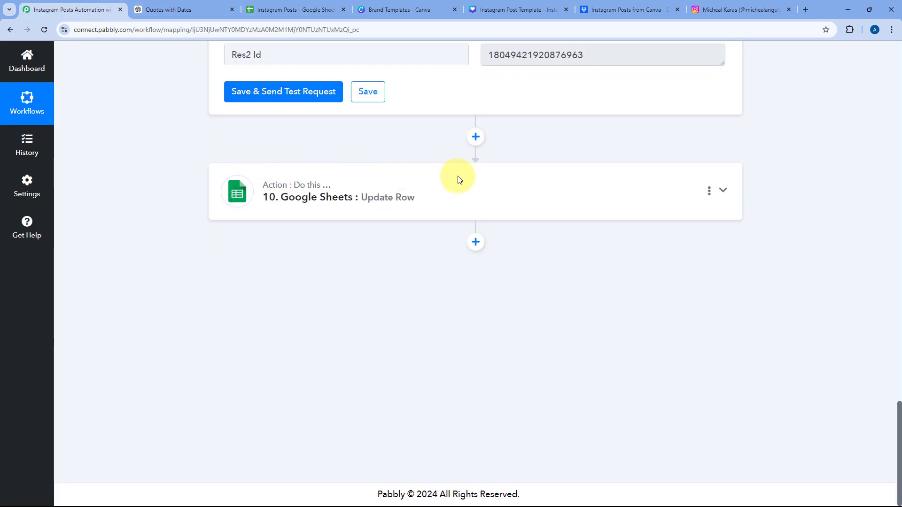
- Check the Update Row mapping of row index 2, Status Published and Dropbox Image URL against the sheet
left_click(459, 181)
scroll(459, 180, "down", 10)
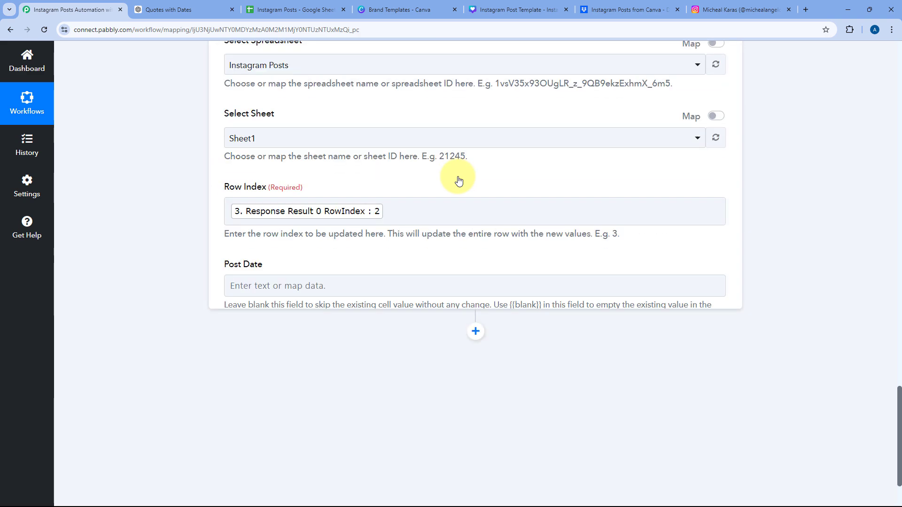
scroll(459, 181, "up", 15)
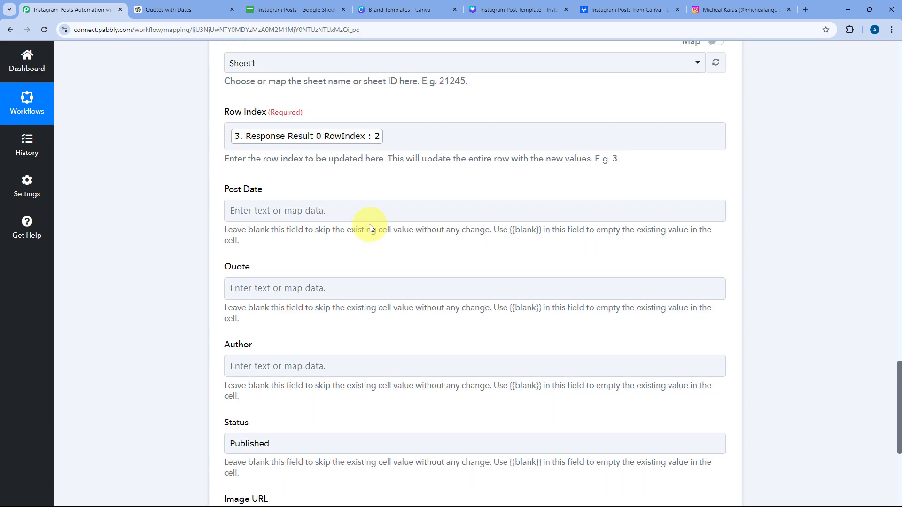
scroll(282, 211, "down", 10)
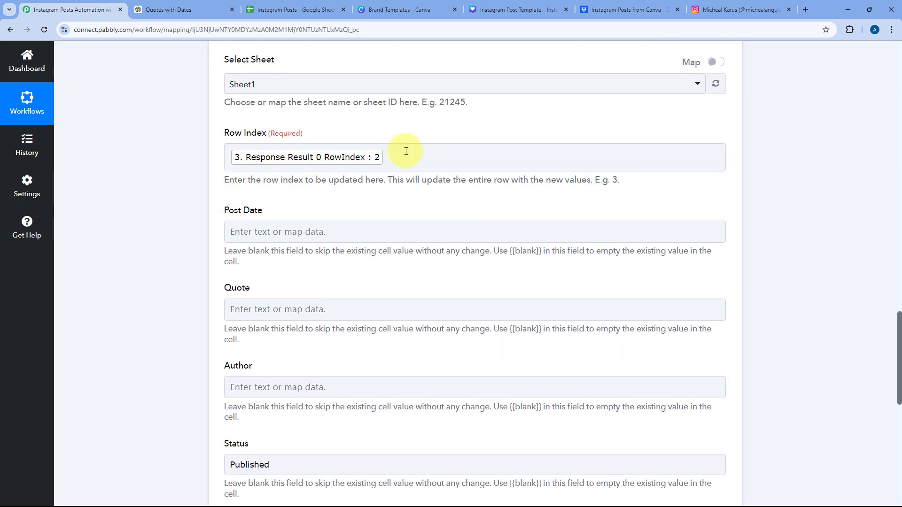
scroll(371, 139, "up", 10)
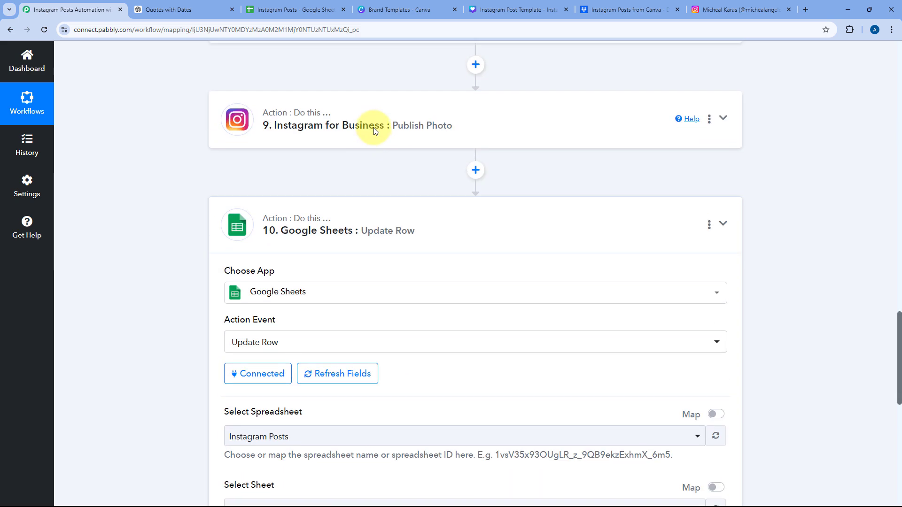
scroll(193, 151, "down", 15)
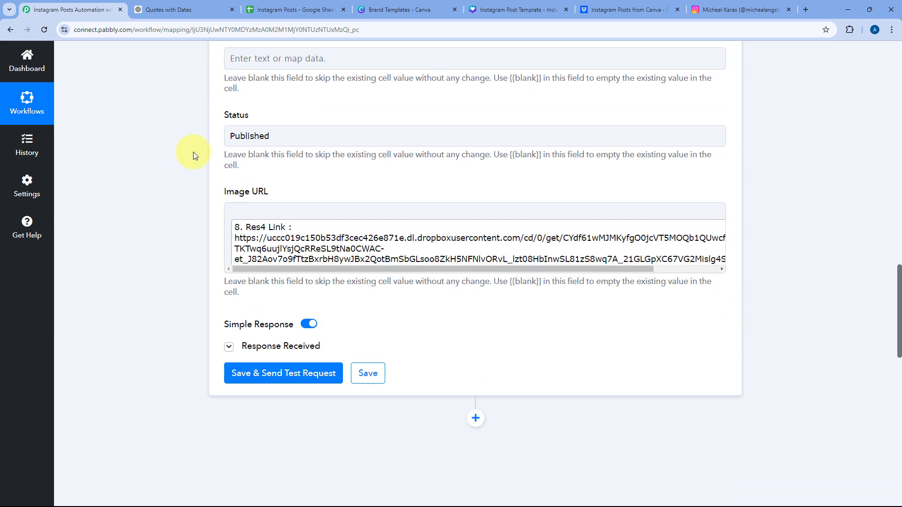
left_click(284, 135)
left_click(287, 231)
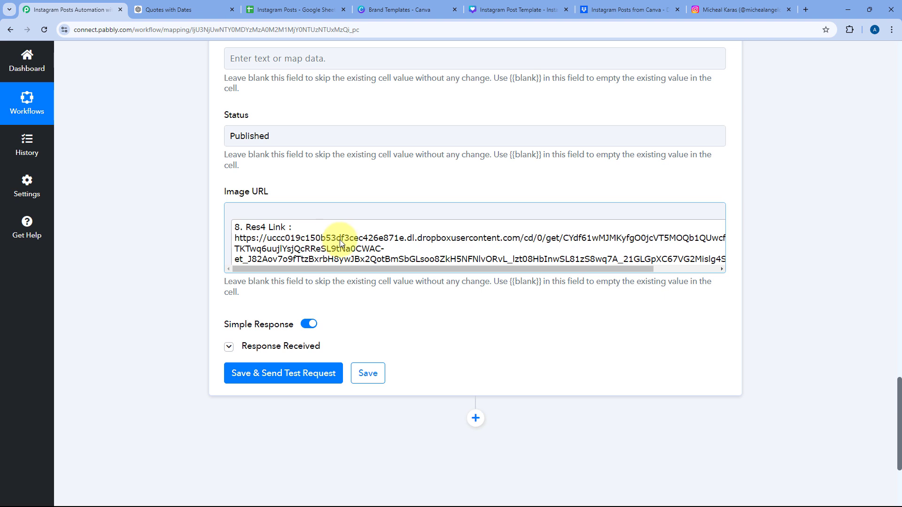
left_click(359, 198)
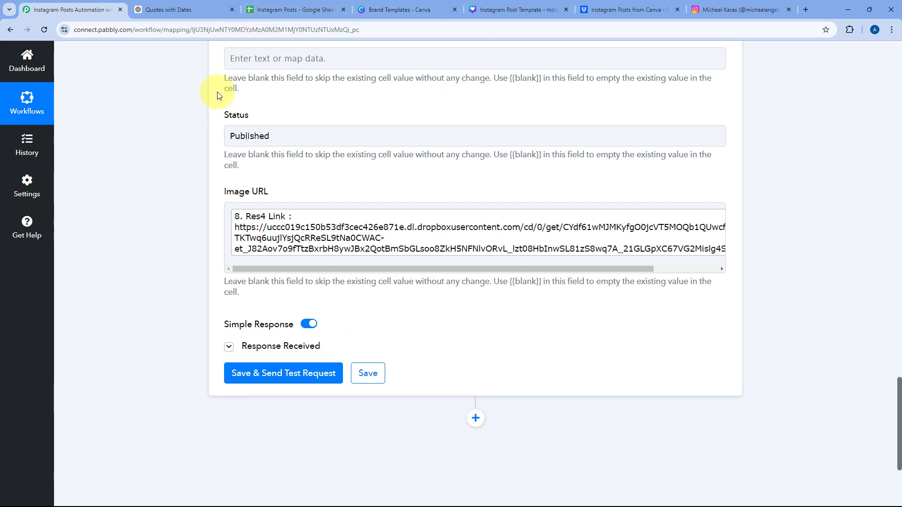
left_click(336, 10)
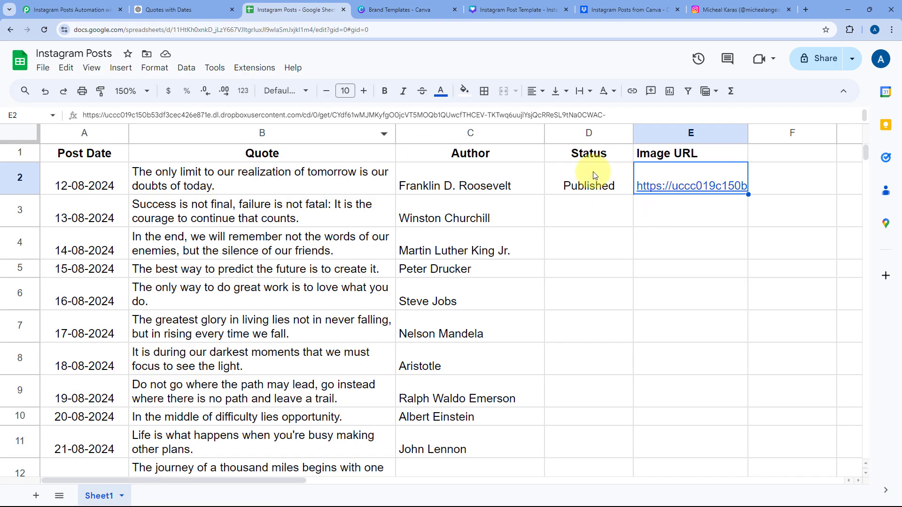
- Collapse the Update Row step and scroll back up to the Schedule trigger
left_click(78, 10)
scroll(157, 138, "up", 2)
scroll(157, 138, "up", 13)
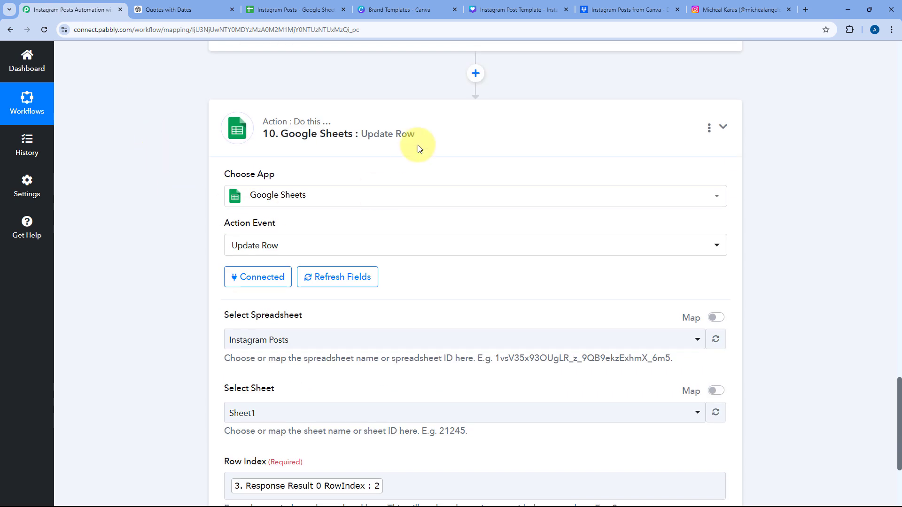
left_click(514, 101)
scroll(521, 97, "up", 15)
scroll(482, 122, "up", 3)
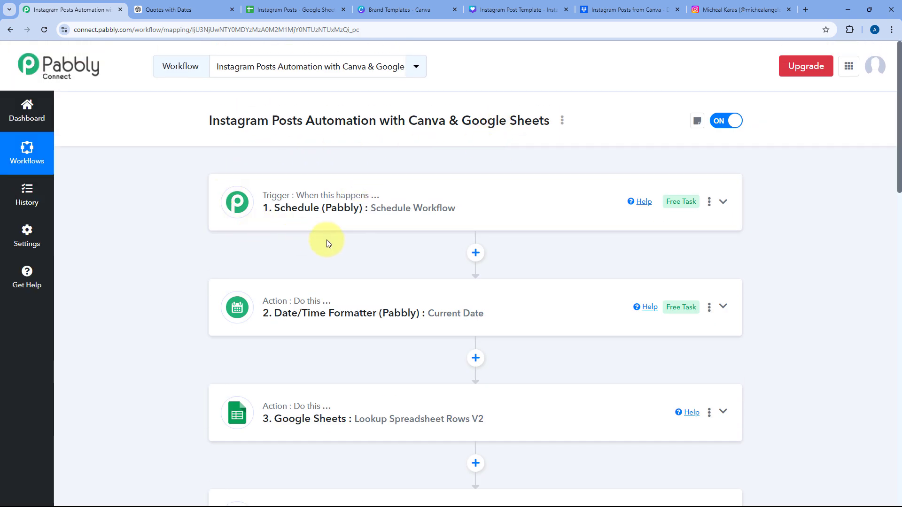
scroll(322, 236, "down", 1)
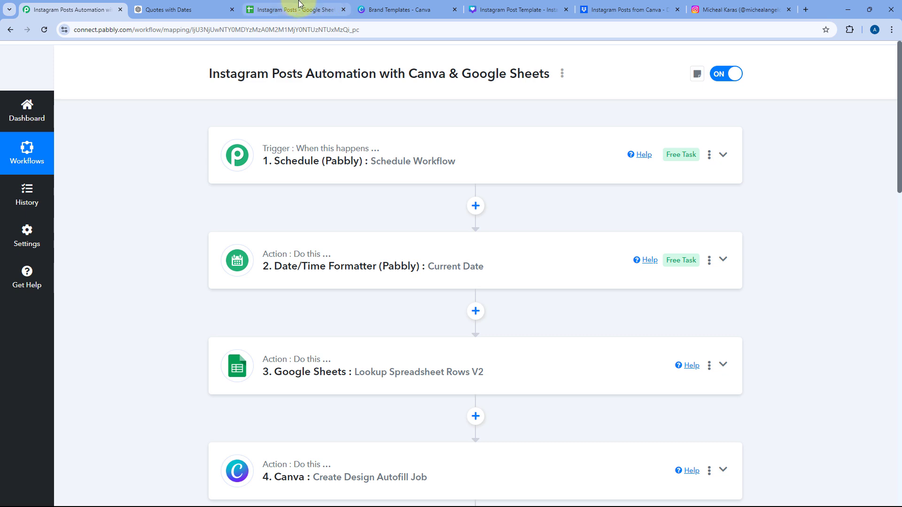
left_click(292, 9)
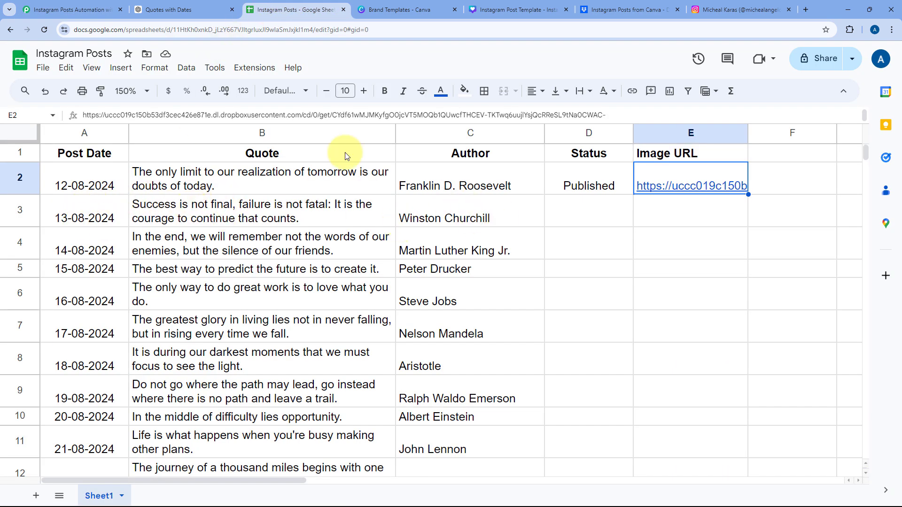
left_click(513, 9)
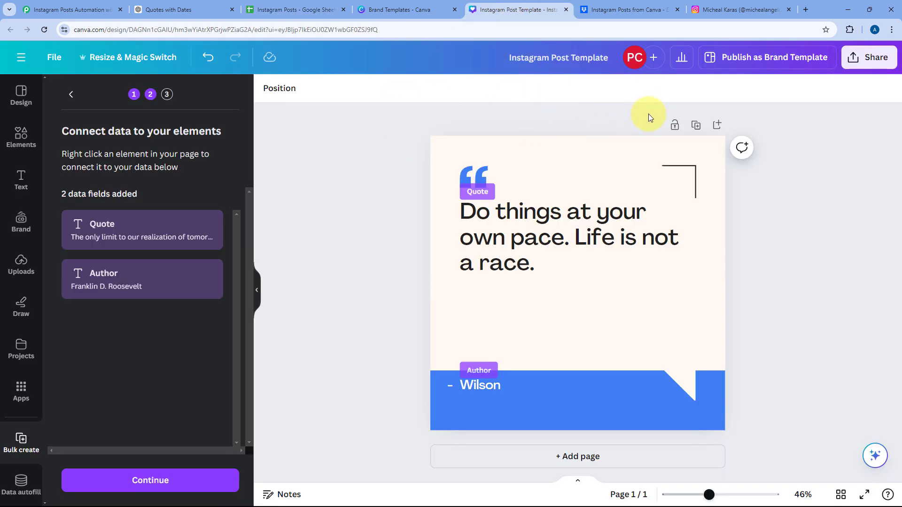
left_click(629, 9)
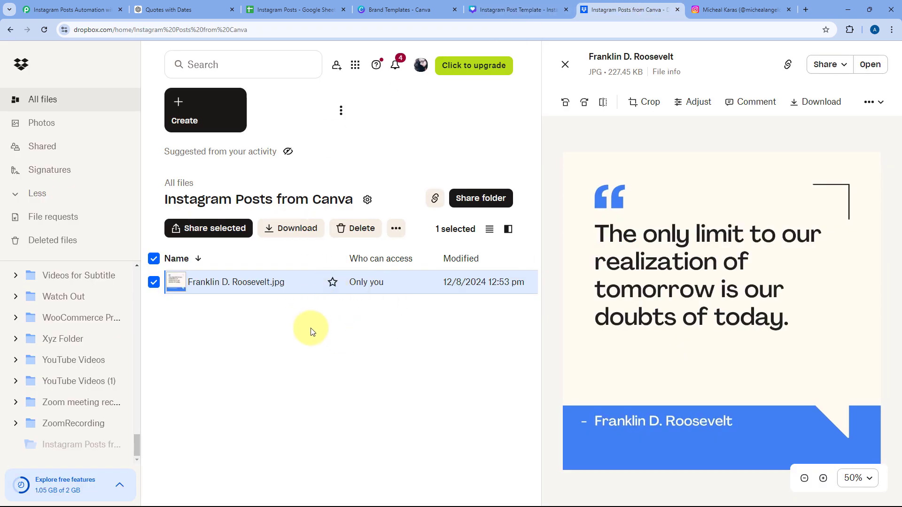
left_click(743, 9)
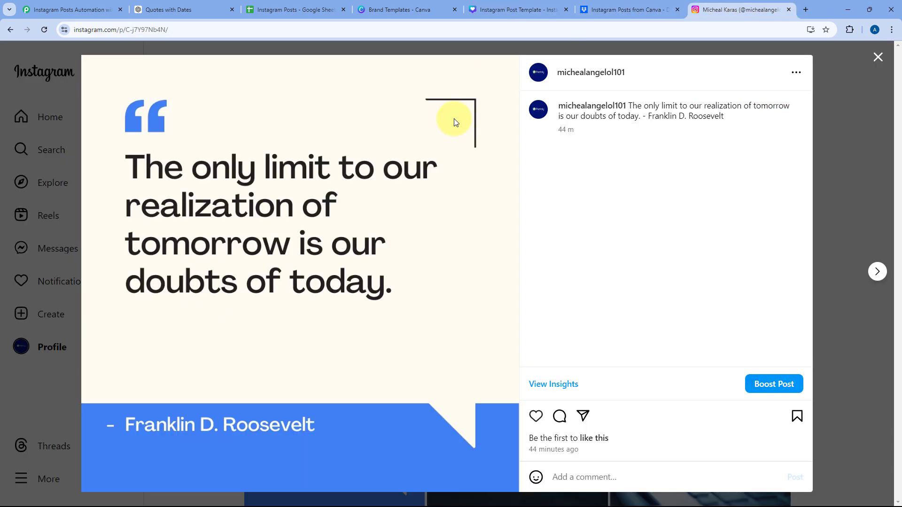
left_click(834, 111)
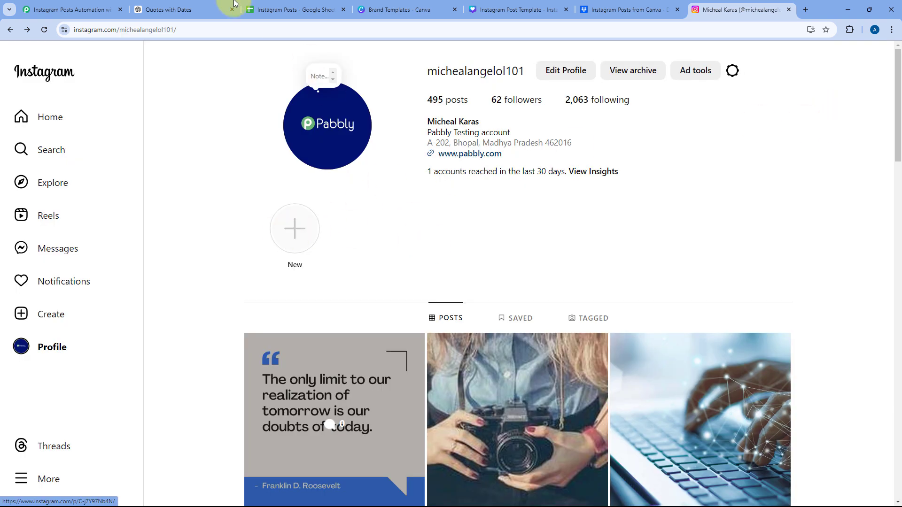
left_click(80, 10)
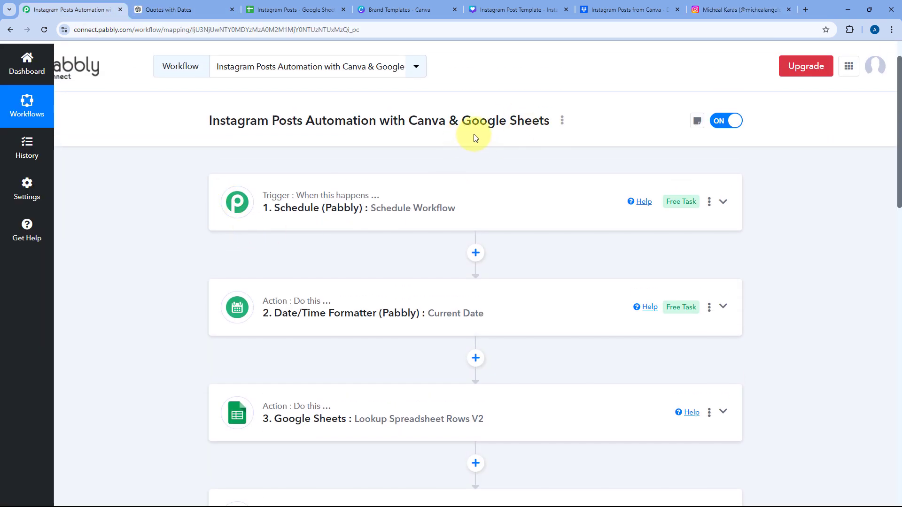